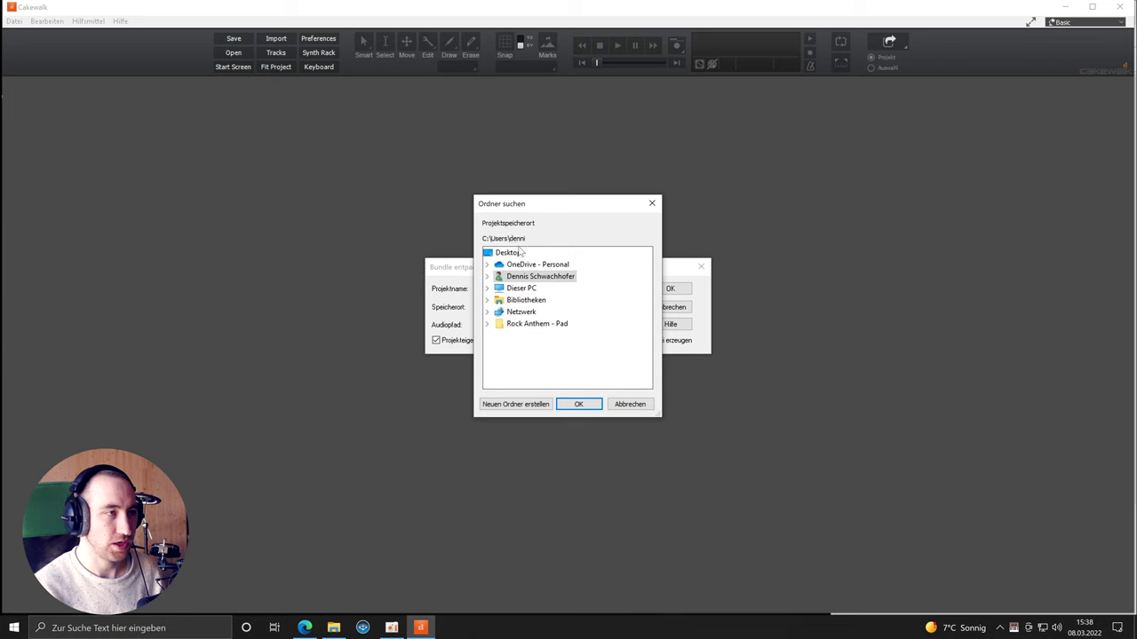
Unpack the Rock Anthem - Bass bundle with the Desktop as its storage location
left_click(519, 253)
left_click(579, 405)
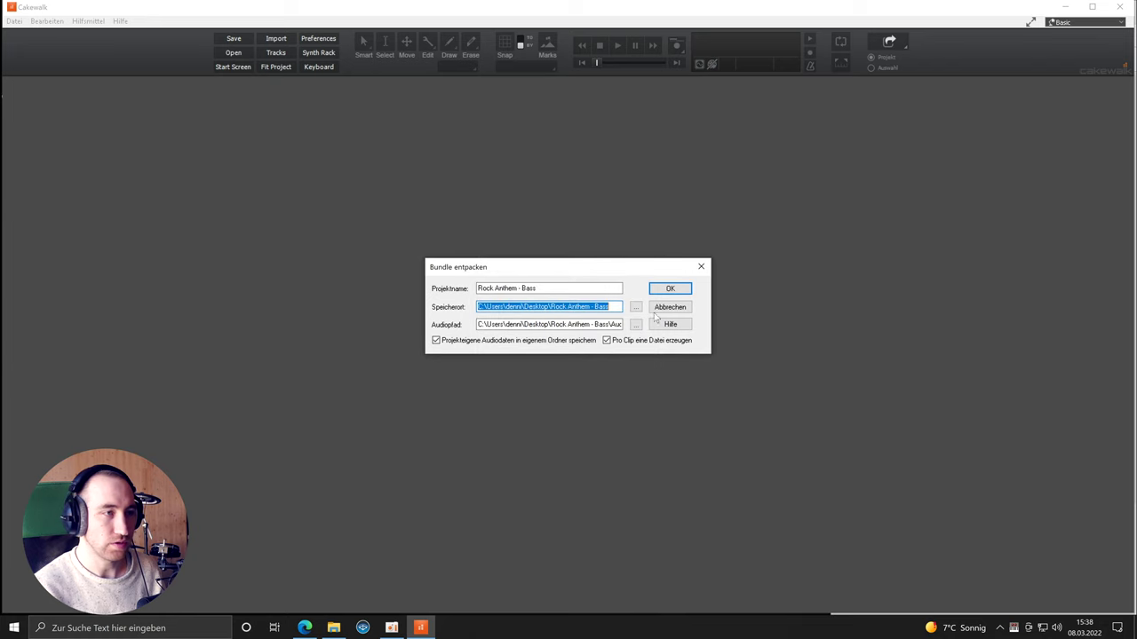
left_click(669, 288)
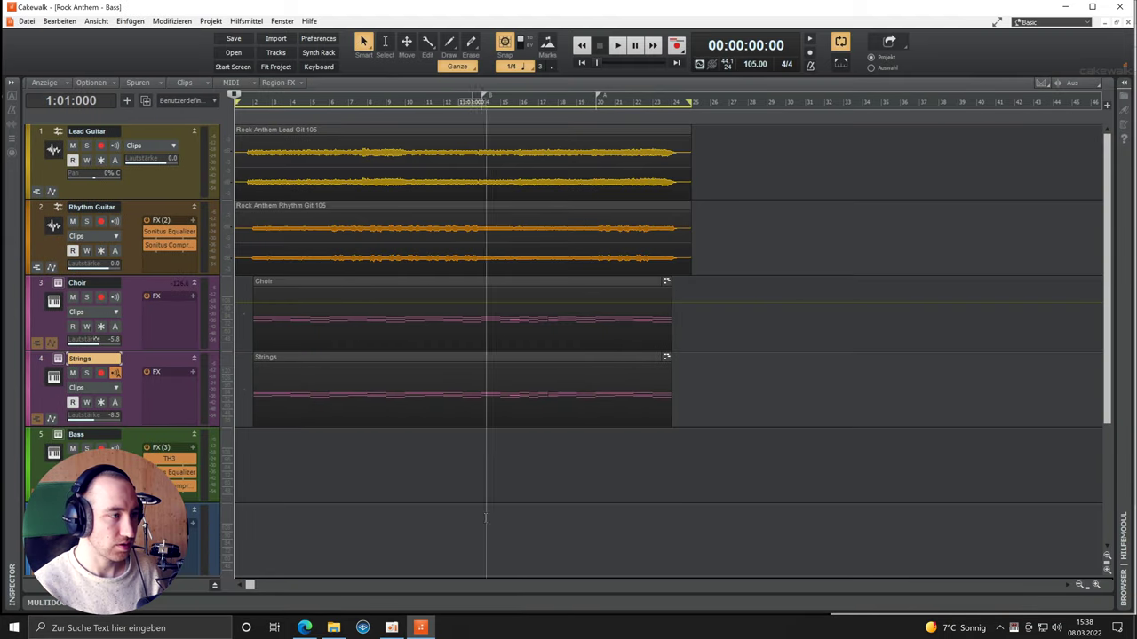
Open the Bass track in the piano roll, audition keys around E3, and insert an E3 note filling measure 2
double_click(430, 451)
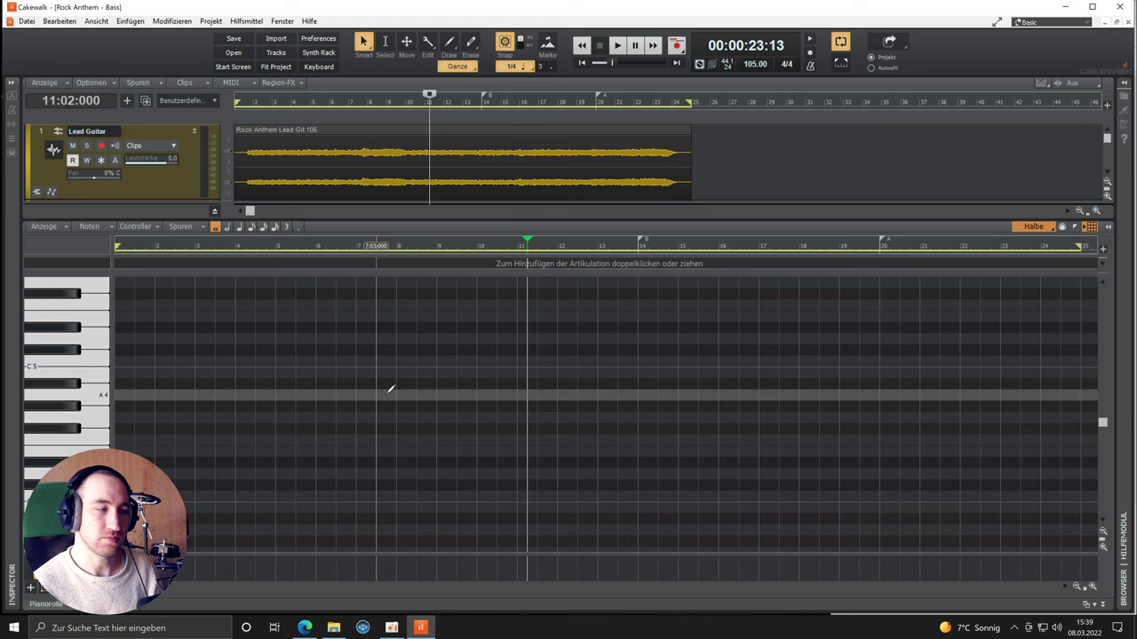
scroll(389, 388, "down", 4)
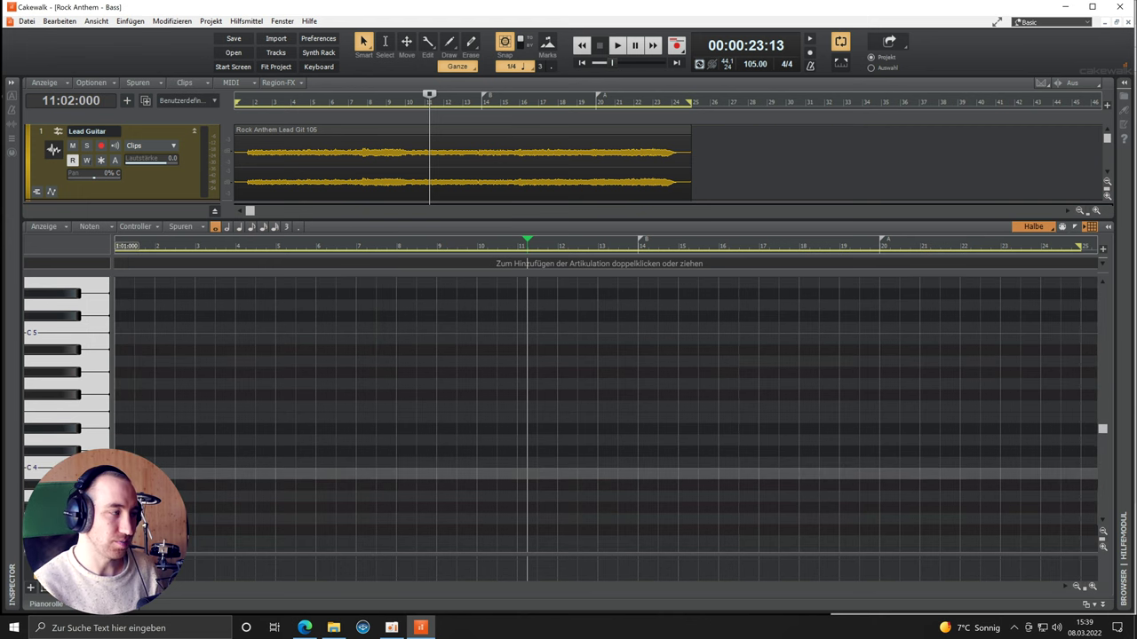
scroll(179, 437, "down", 10)
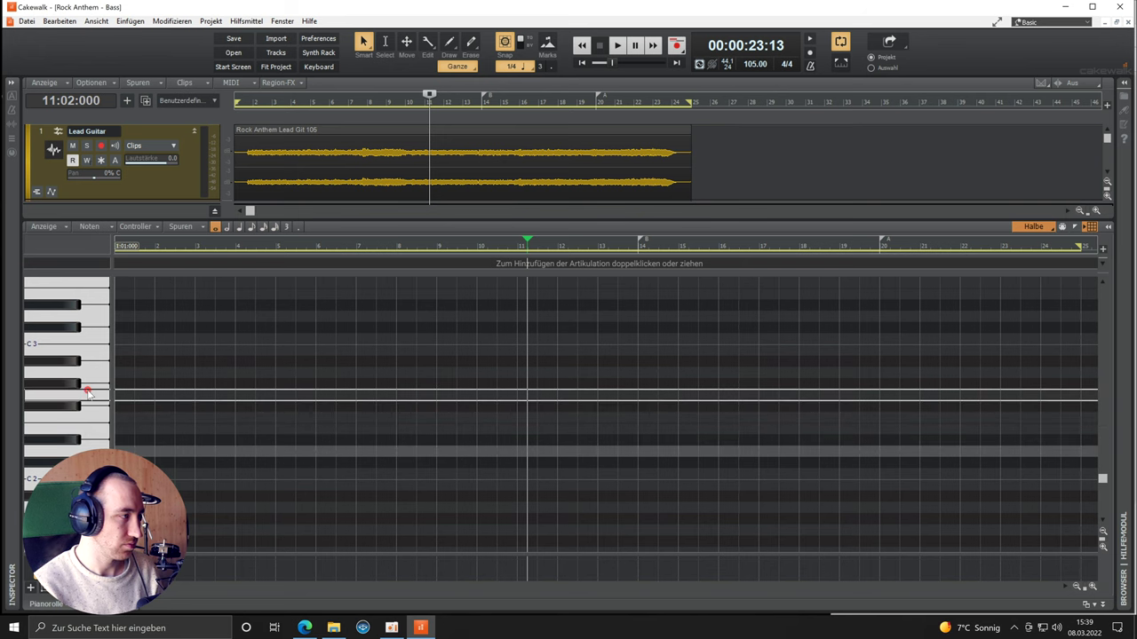
scroll(89, 384, "up", 2)
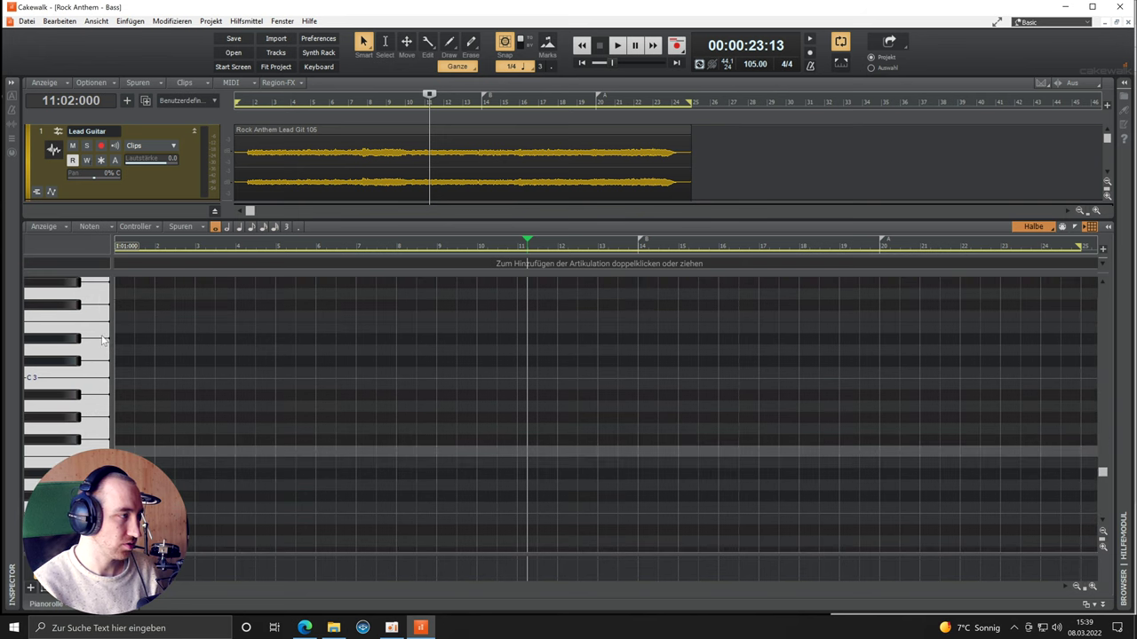
scroll(100, 333, "up", 3)
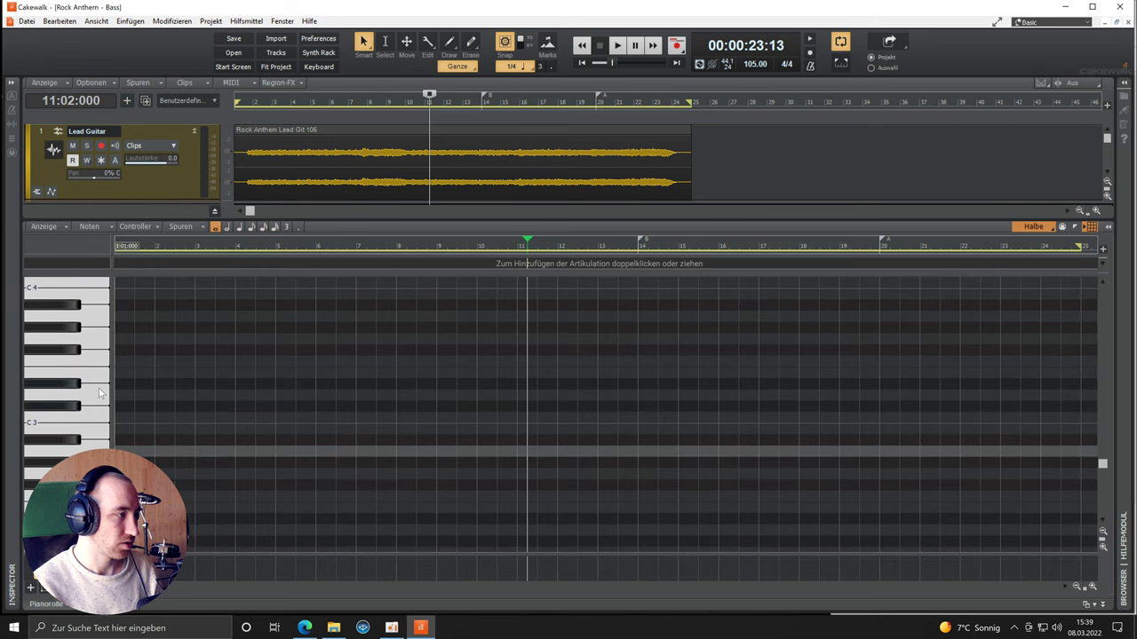
left_click(98, 376)
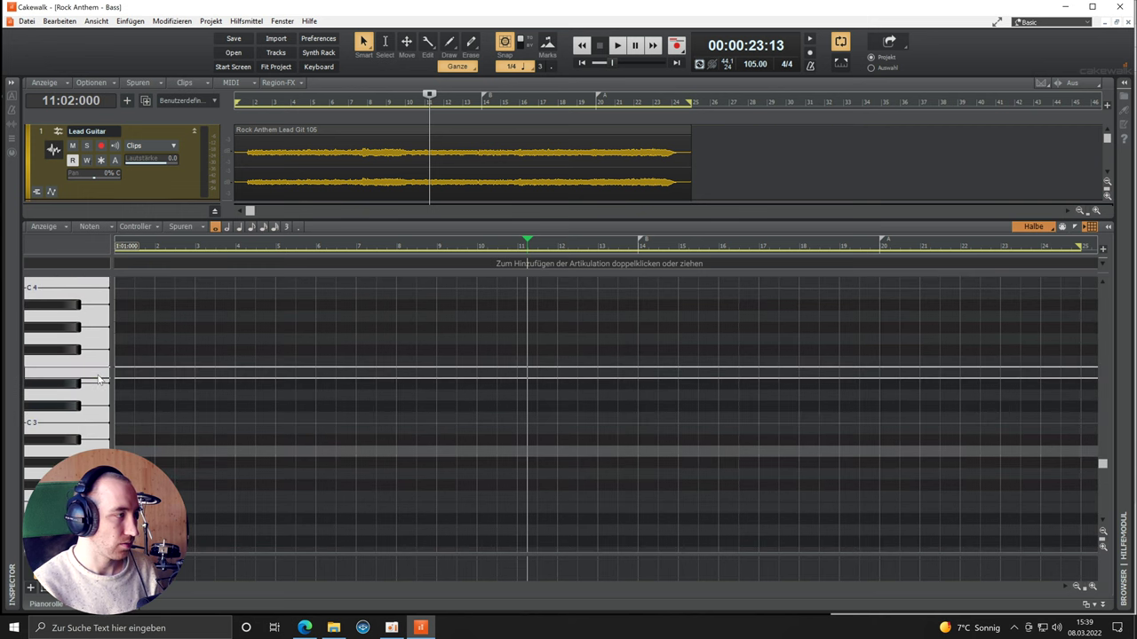
scroll(98, 379, "up", 1)
left_click(95, 401)
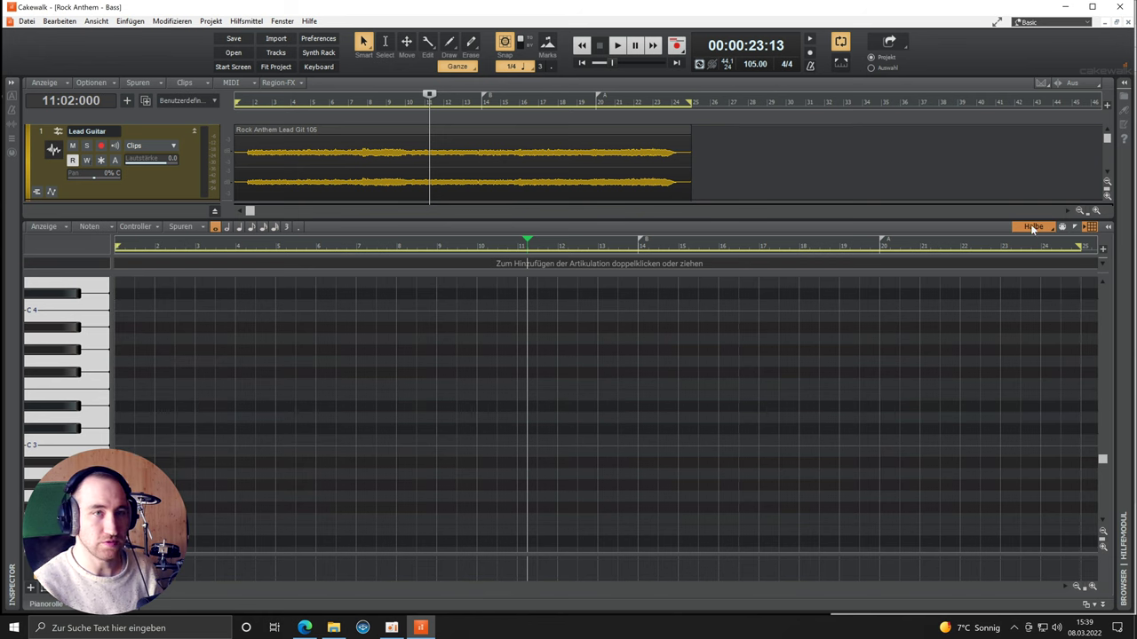
left_click(158, 394)
mouse_move(190, 395)
left_mouse_down()
mouse_move(158, 397)
mouse_move(194, 396)
left_mouse_up()
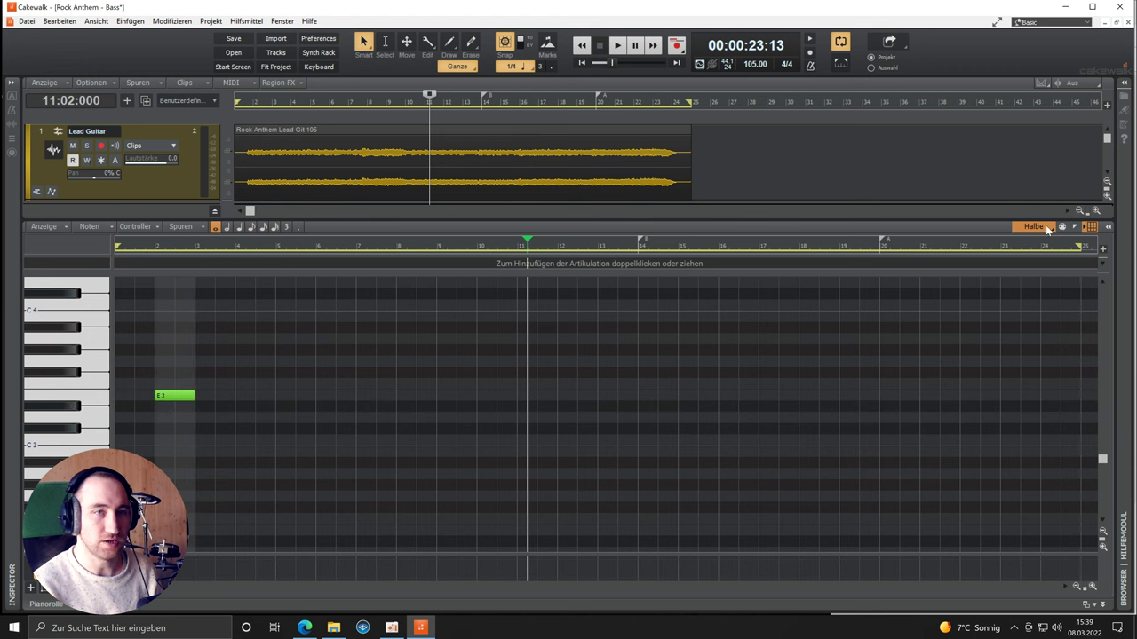
Set the piano roll snap to Achtel and shorten the E3 note in measure 2 to an eighth note
left_click(1047, 229)
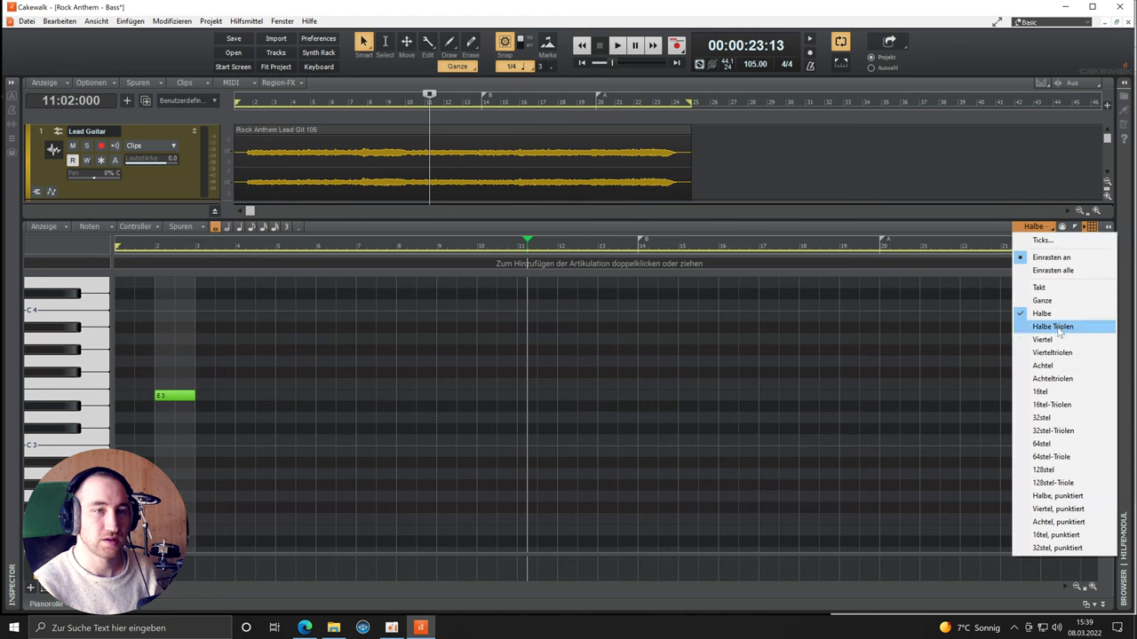
left_click(1064, 365)
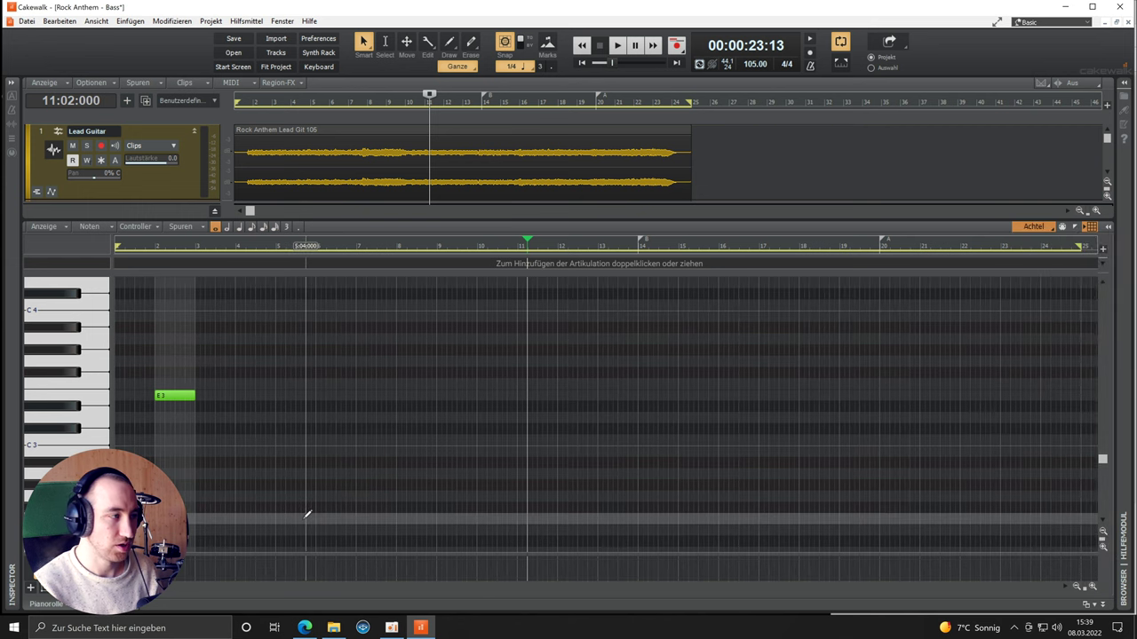
left_click(1093, 588)
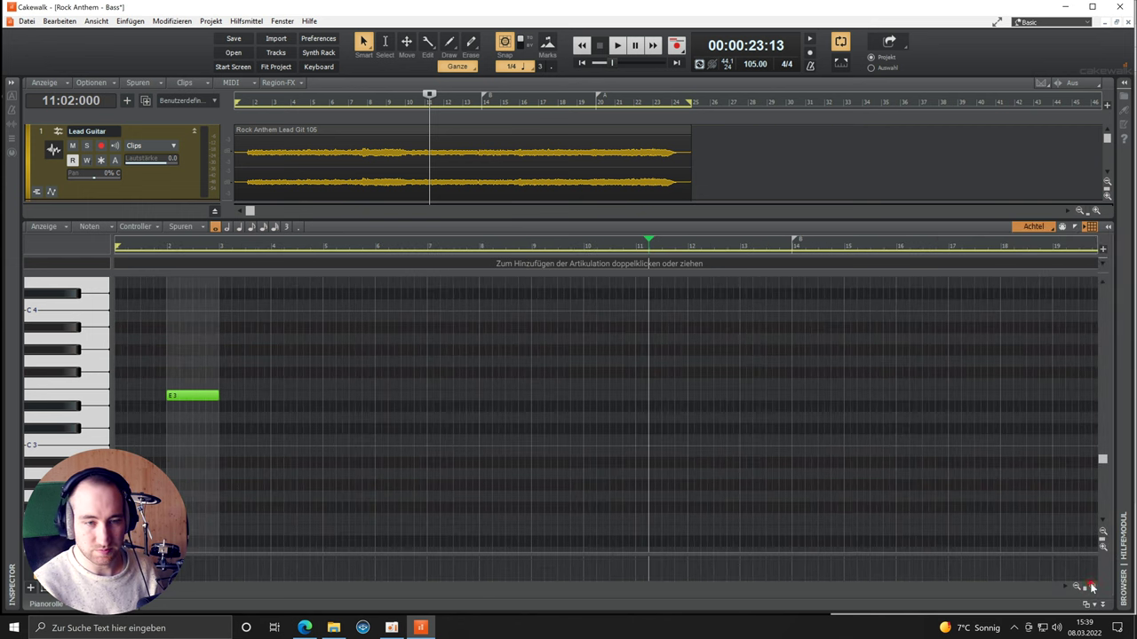
left_click(1092, 588)
left_click(1092, 588)
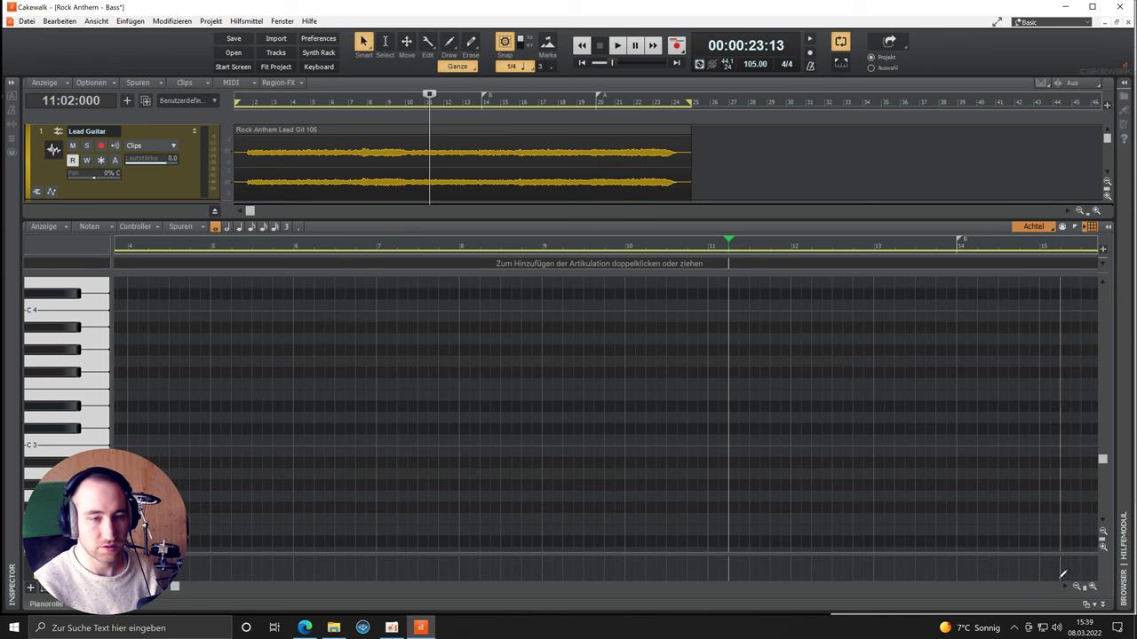
scroll(242, 515, "left", 5)
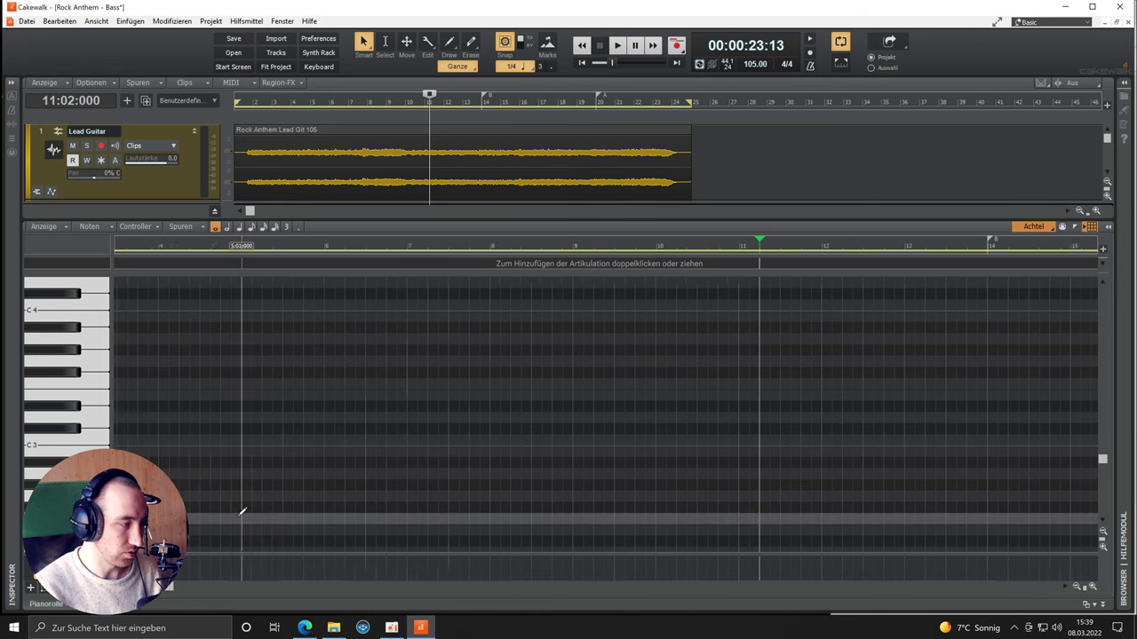
scroll(242, 513, "left", 2)
key("4")
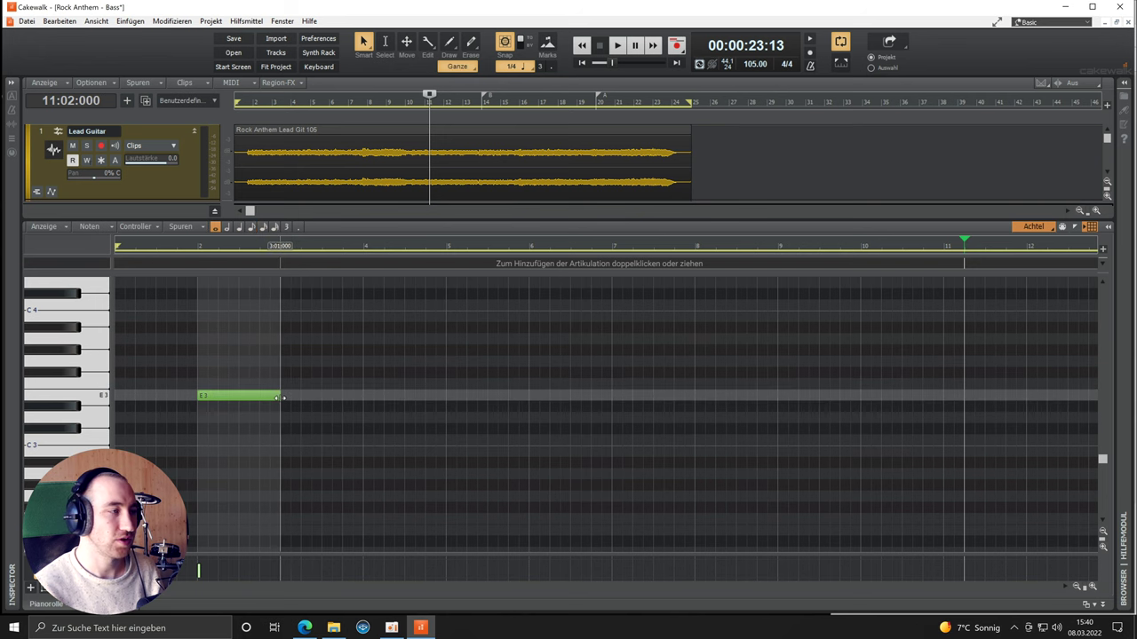
left_click_drag(279, 397, 210, 397)
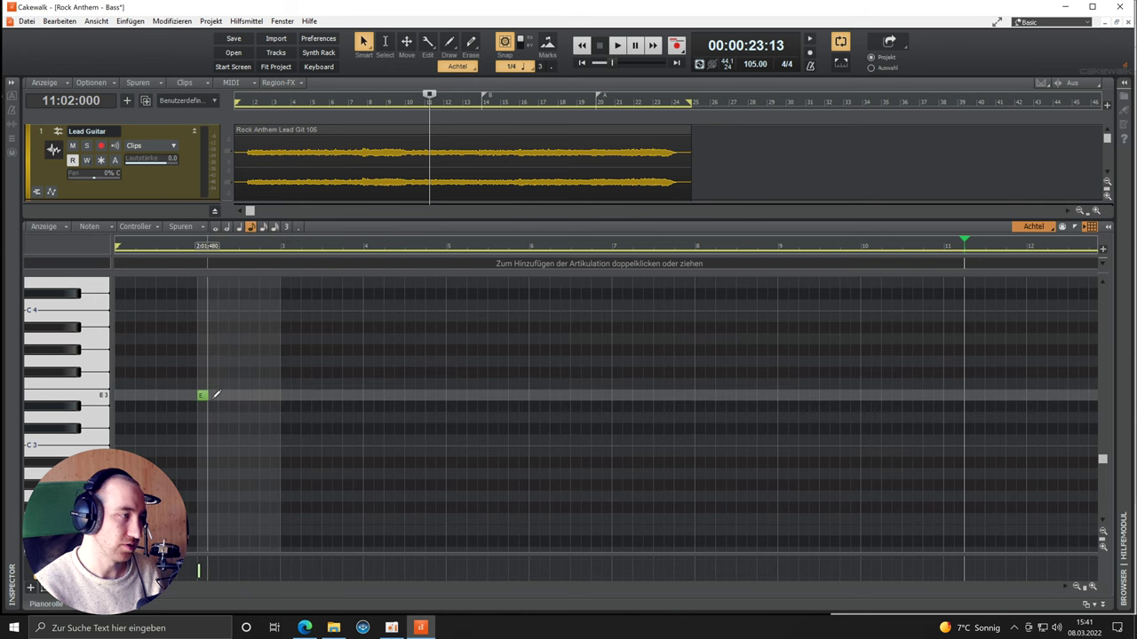
Fill the rest of measure 2 with seven more consecutive E3 eighth notes
left_click(1093, 588)
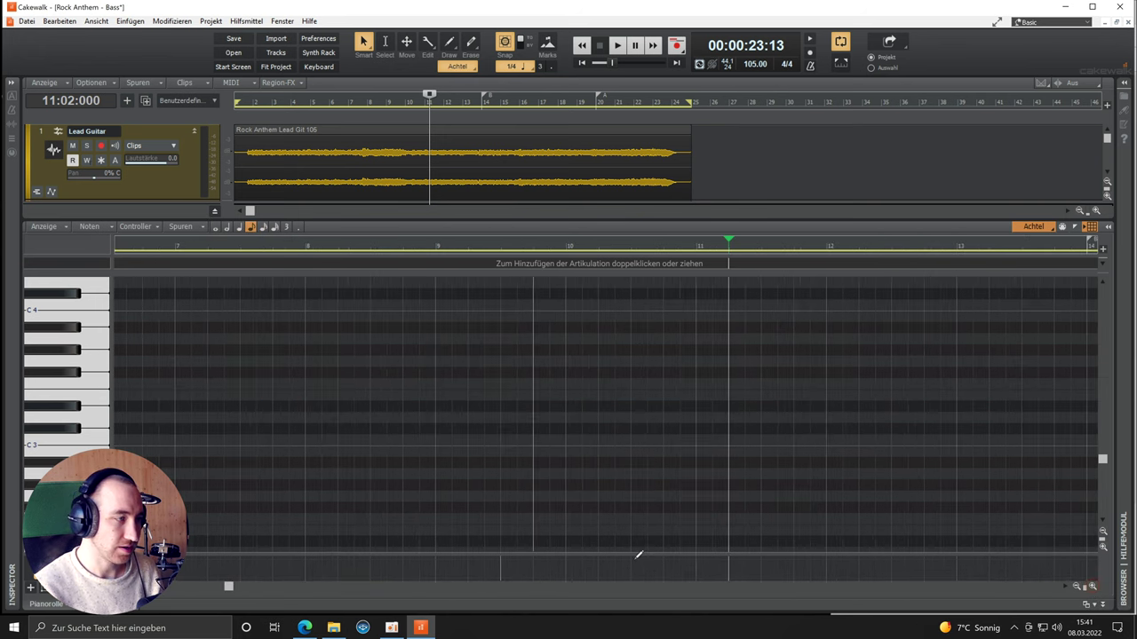
scroll(242, 588, "left", 5)
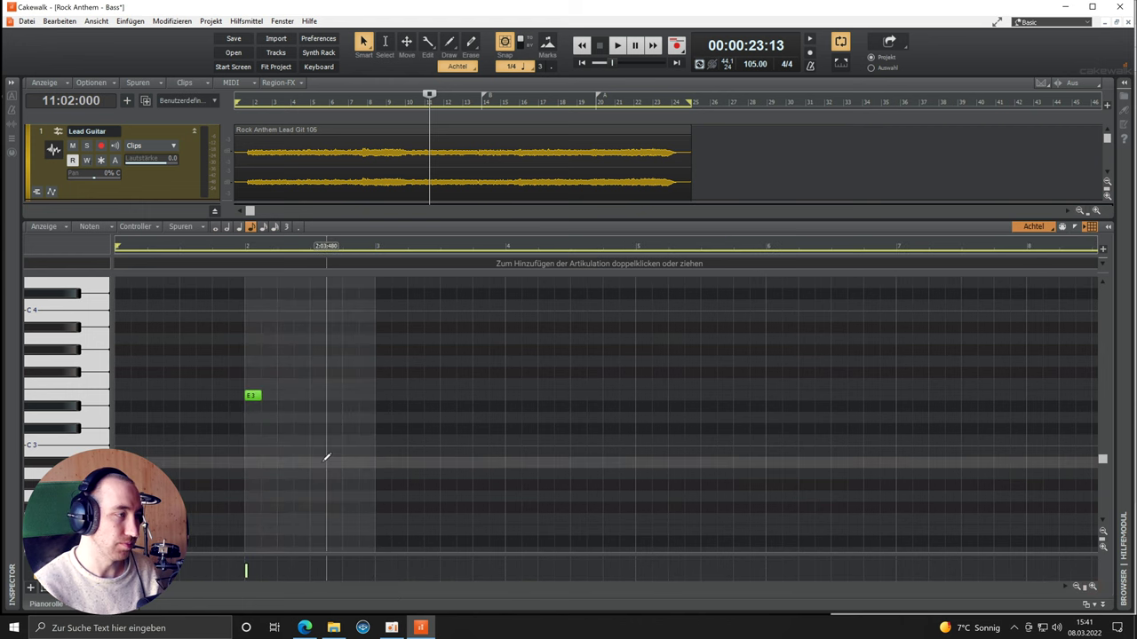
left_click(269, 395)
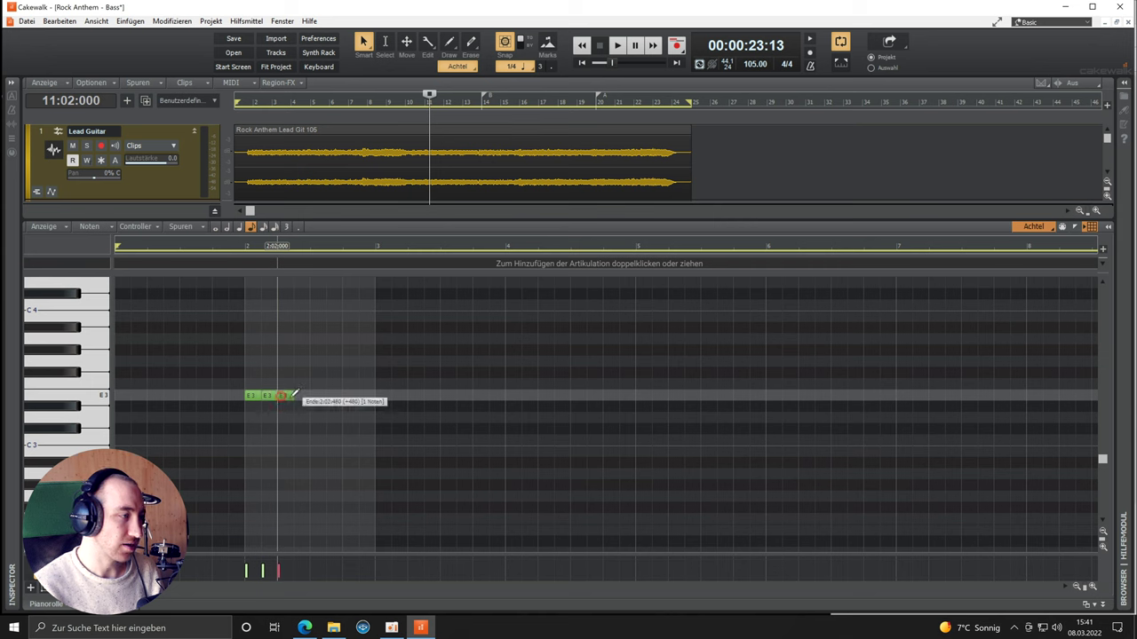
left_click(302, 395)
left_click(318, 395)
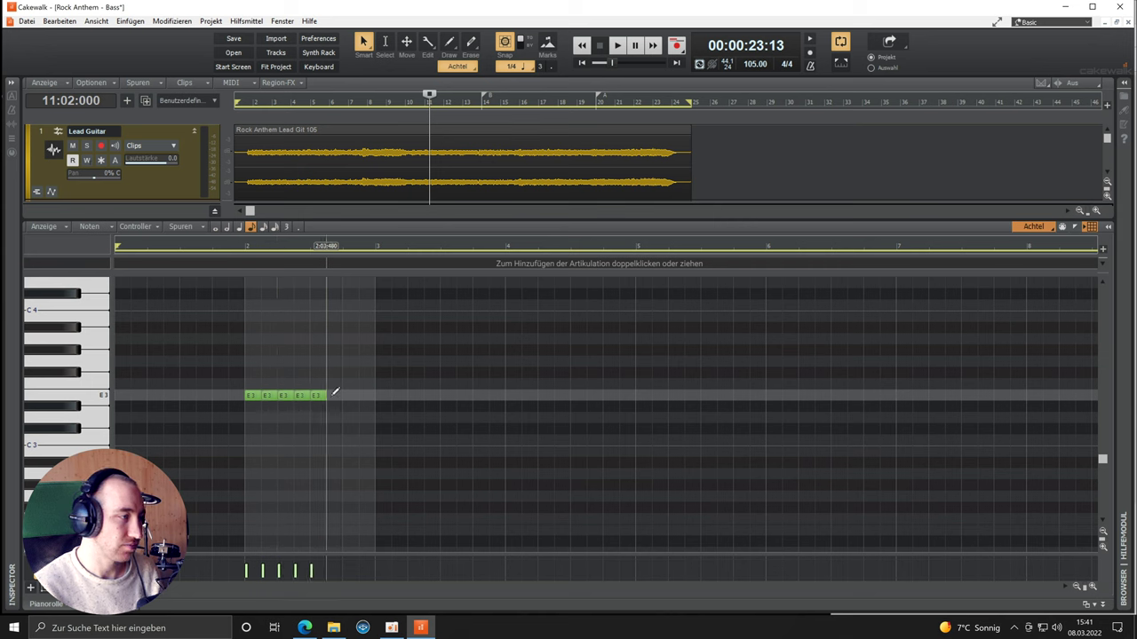
left_click(334, 395)
left_click(350, 396)
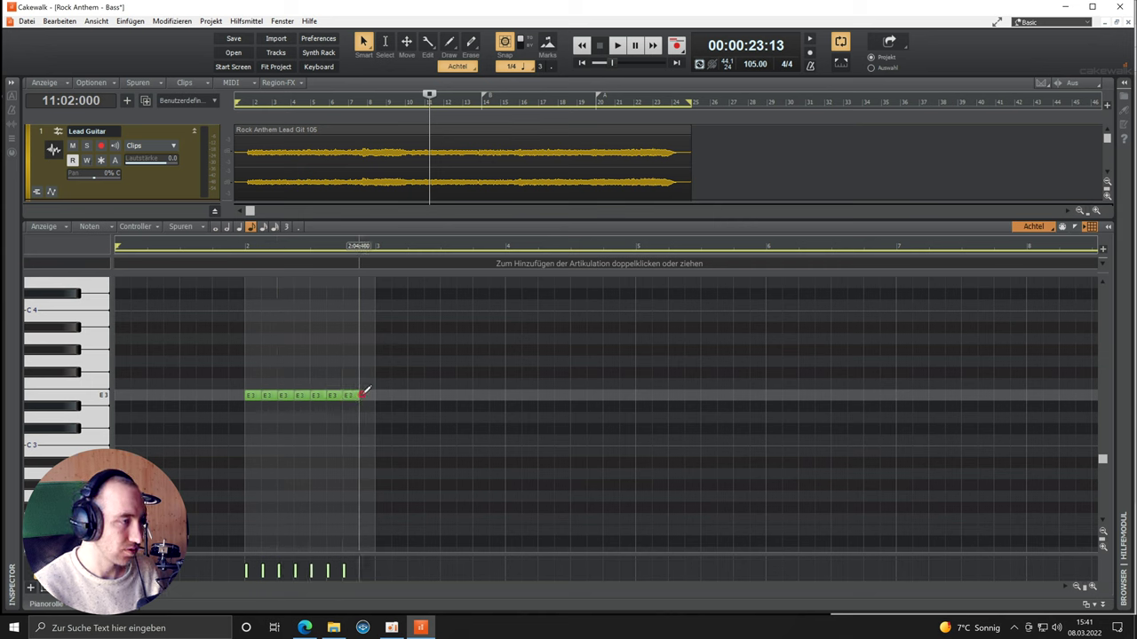
left_click(366, 395)
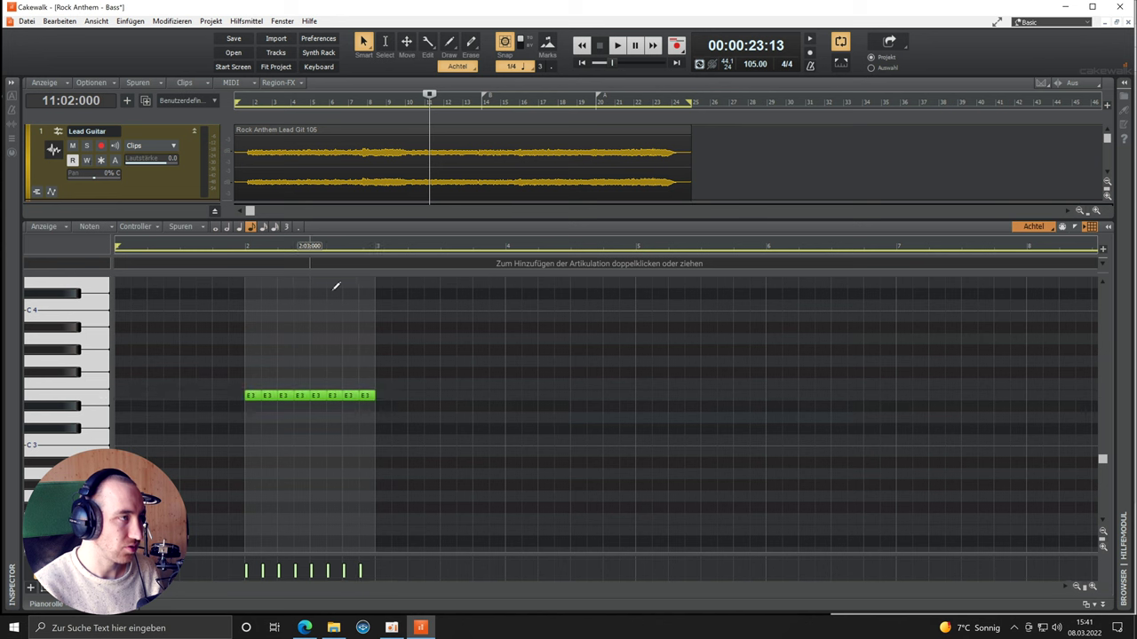
Play the song from 1:03:000 to the end of measure 2 to hear the bass notes
left_click(242, 103)
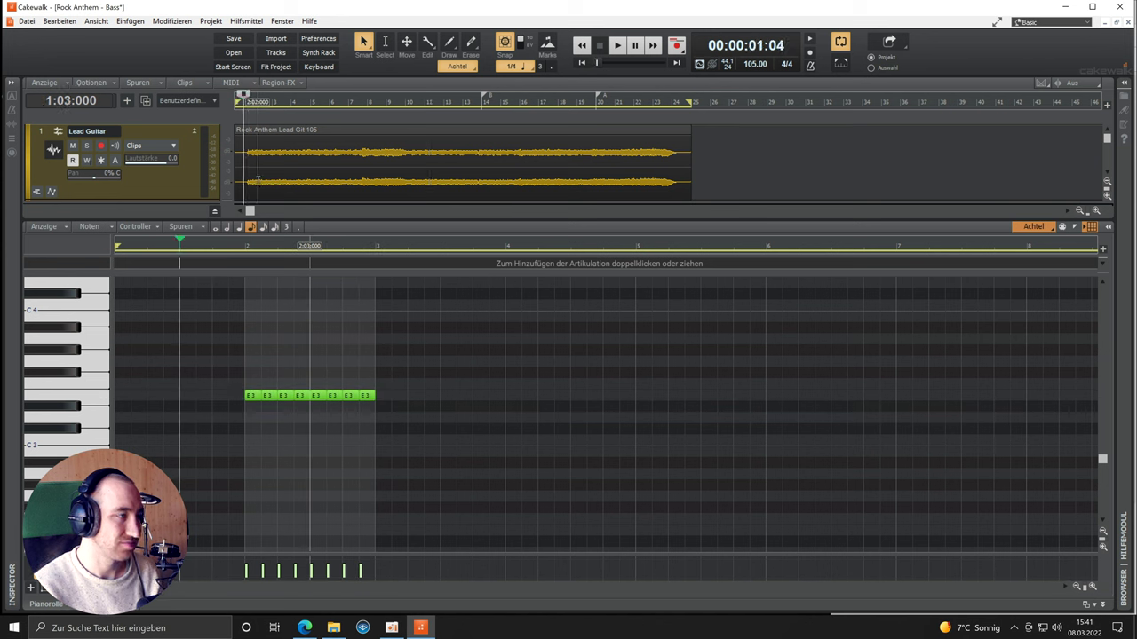
key("space")
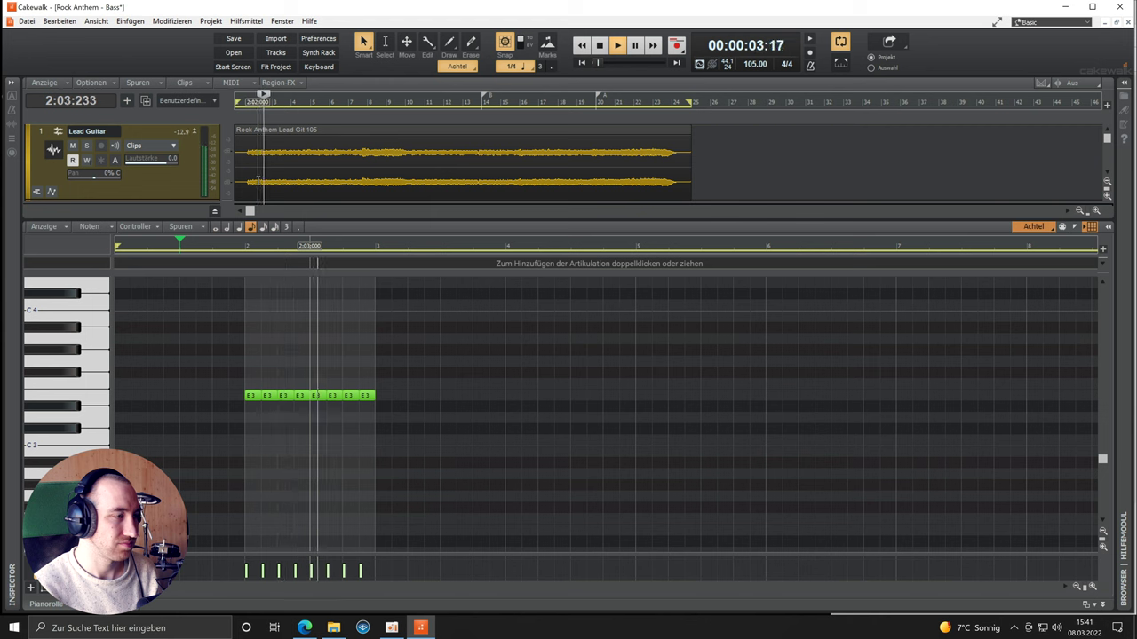
key("space")
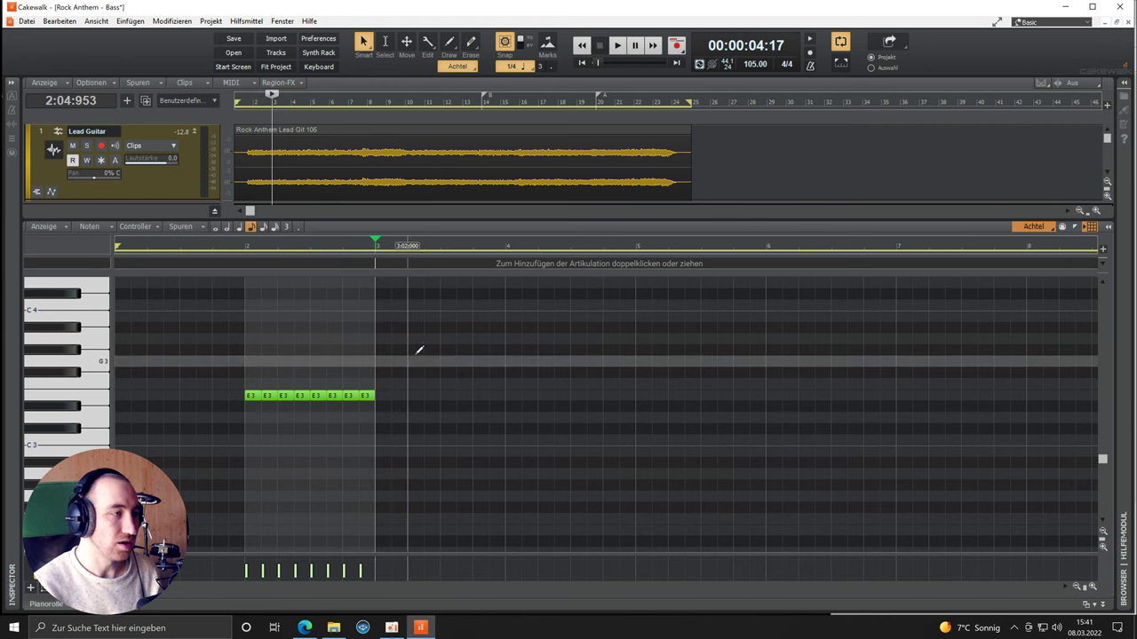
Raise the velocity of all eight E3 notes to 127 and play them back from measure 2
left_click_drag(415, 355, 228, 444)
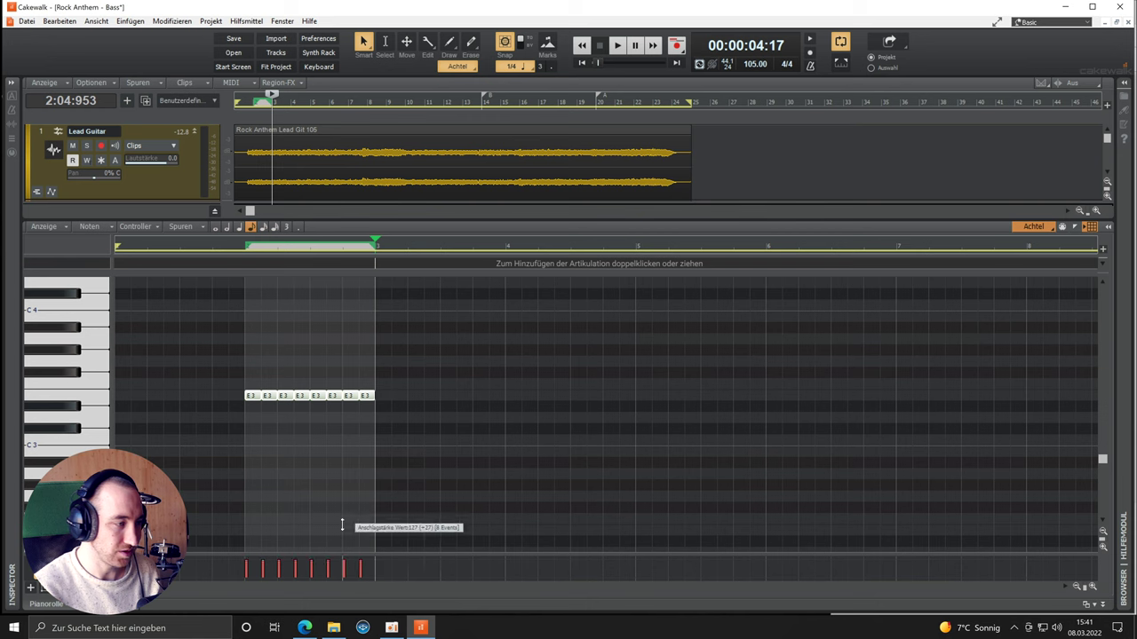
left_click(244, 249)
key("space")
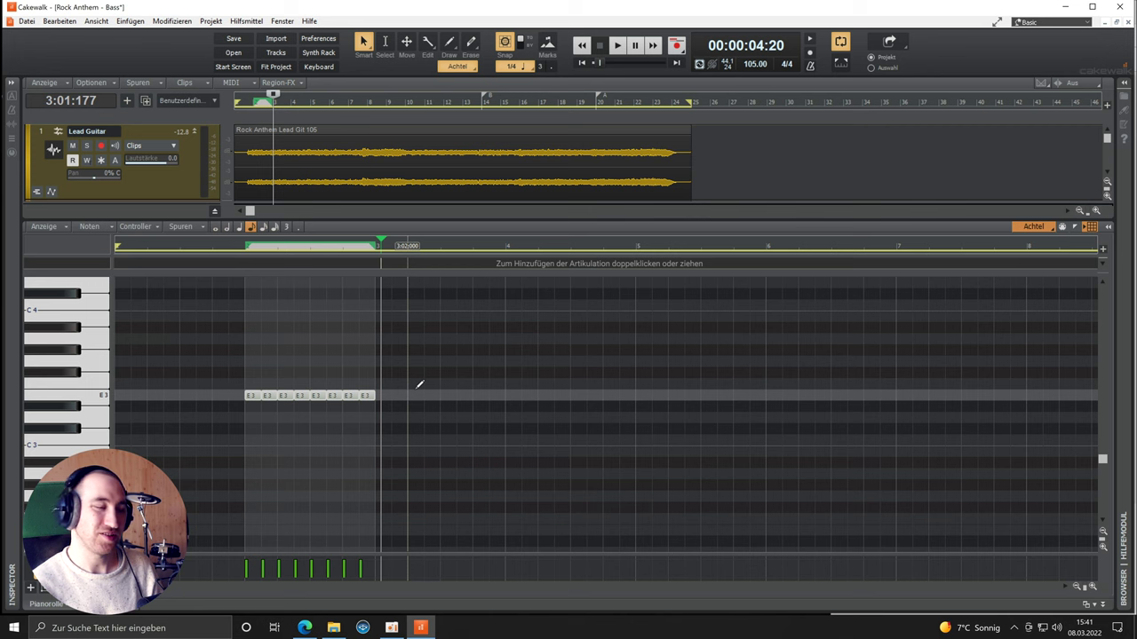
Copy the Bass clip into measures 3 through 5 in the track view and consult the Rock Anthem - Chords PDF
left_click(1104, 606)
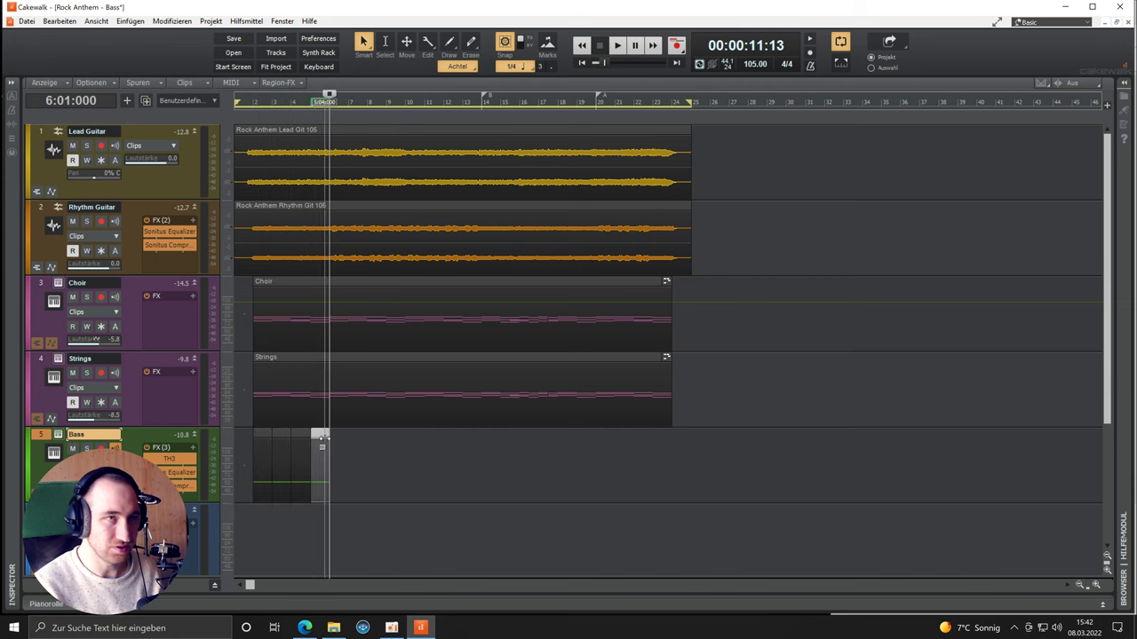
left_click(305, 628)
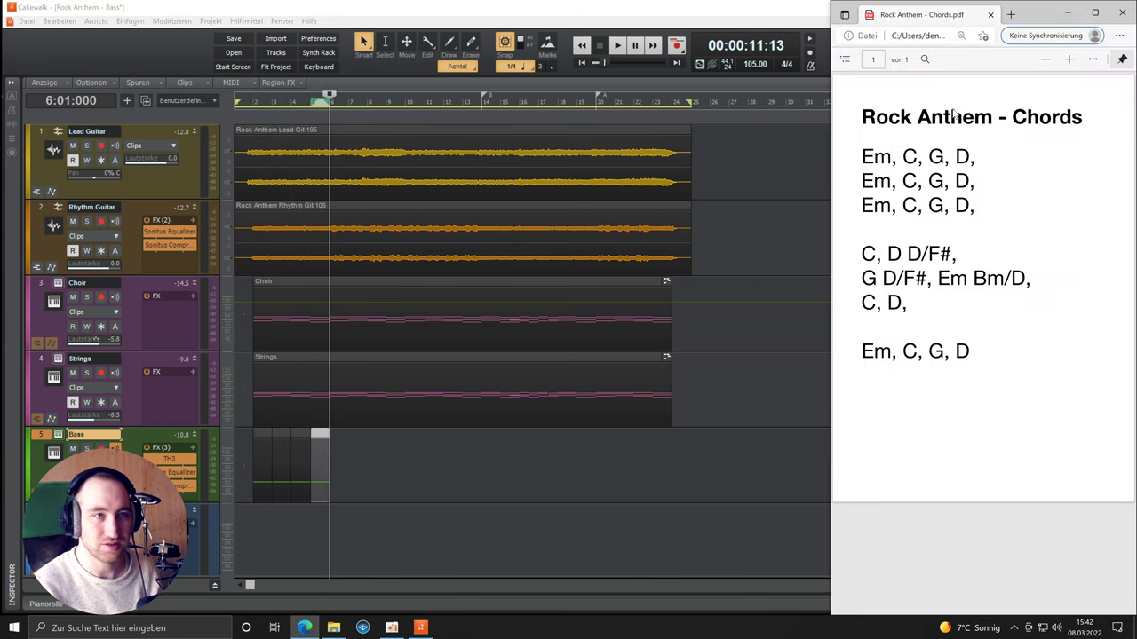
left_click(286, 453)
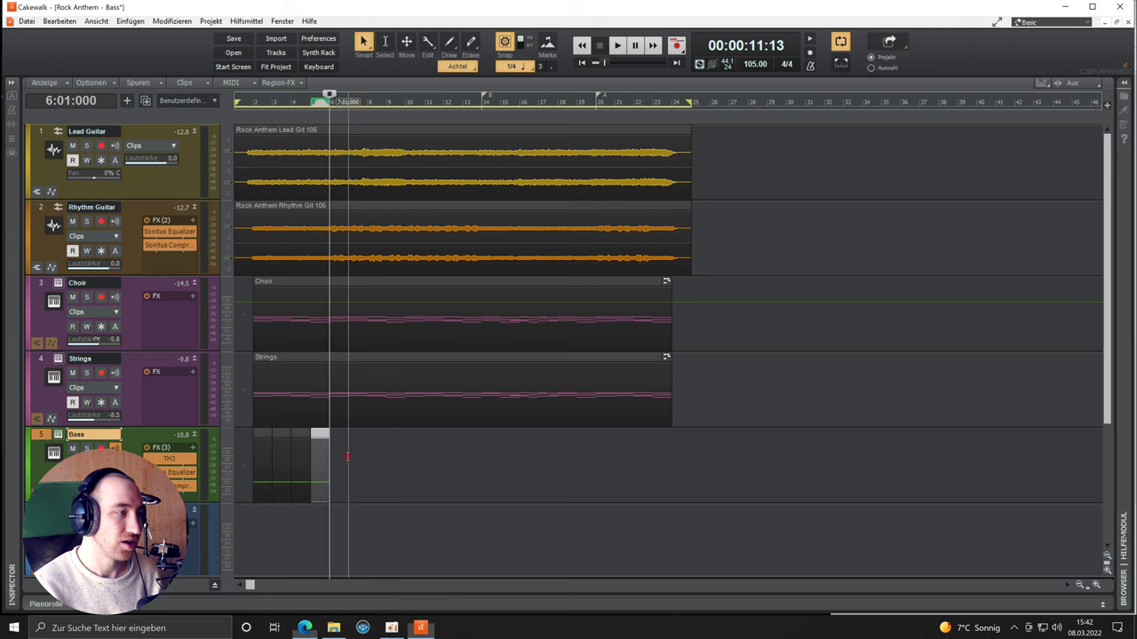
Merge the four Bass clips in measures 2 to 5 into a single clip
left_click_drag(352, 448, 254, 453)
right_click(263, 434)
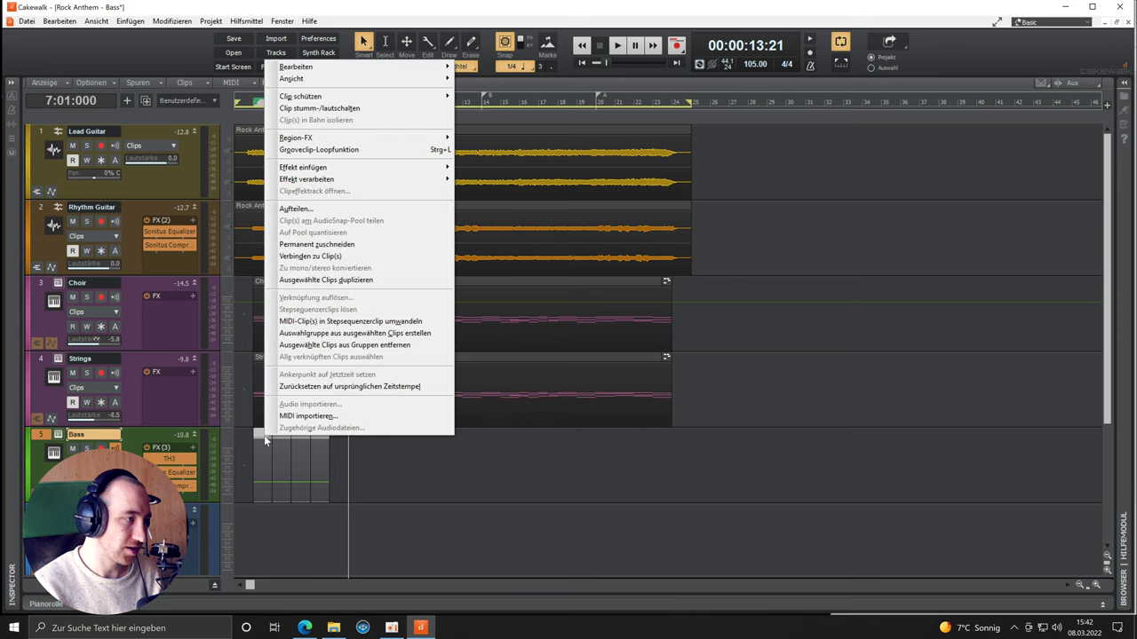
left_click(322, 258)
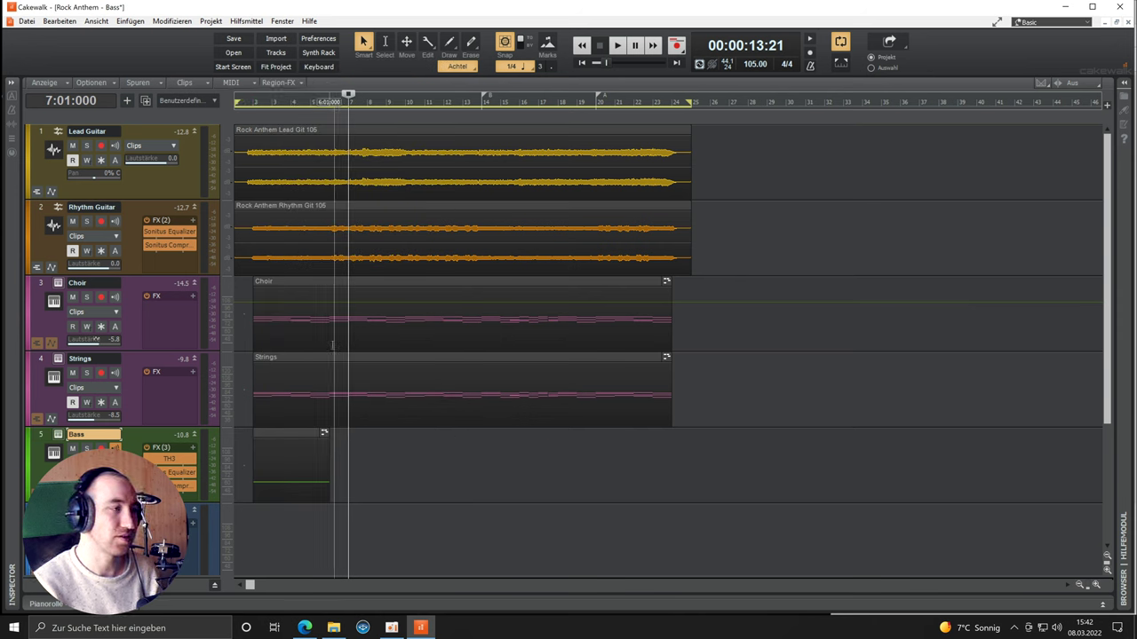
Transpose the merged Bass clip's notes to C4 in measure 3, G3 in measure 4 and D4 in measure 5
double_click(292, 432)
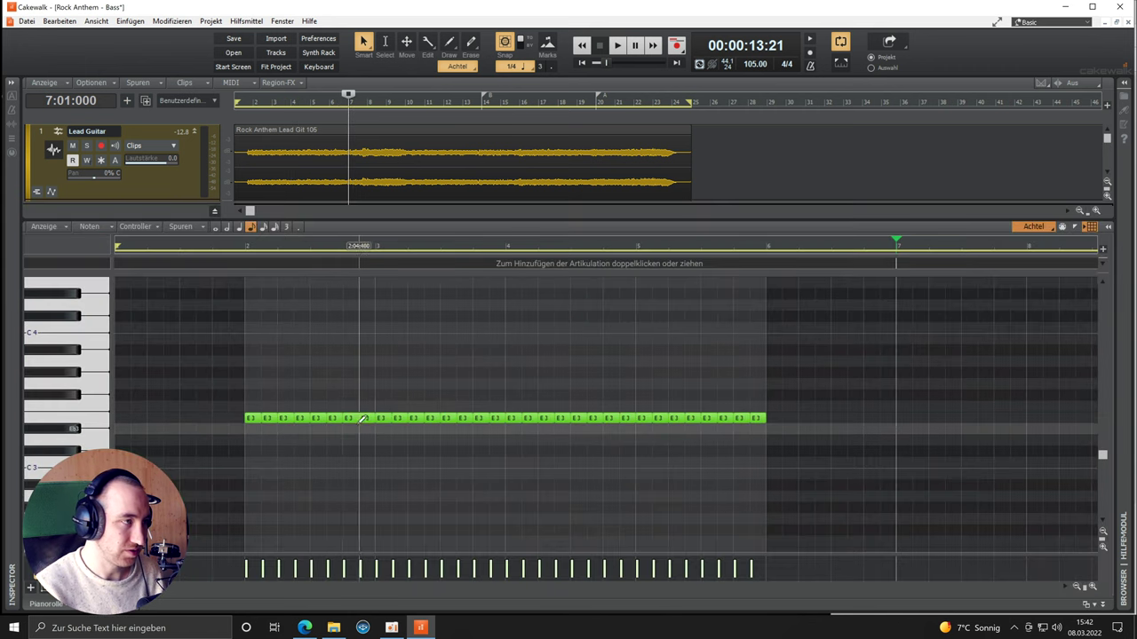
left_click_drag(381, 400, 499, 440)
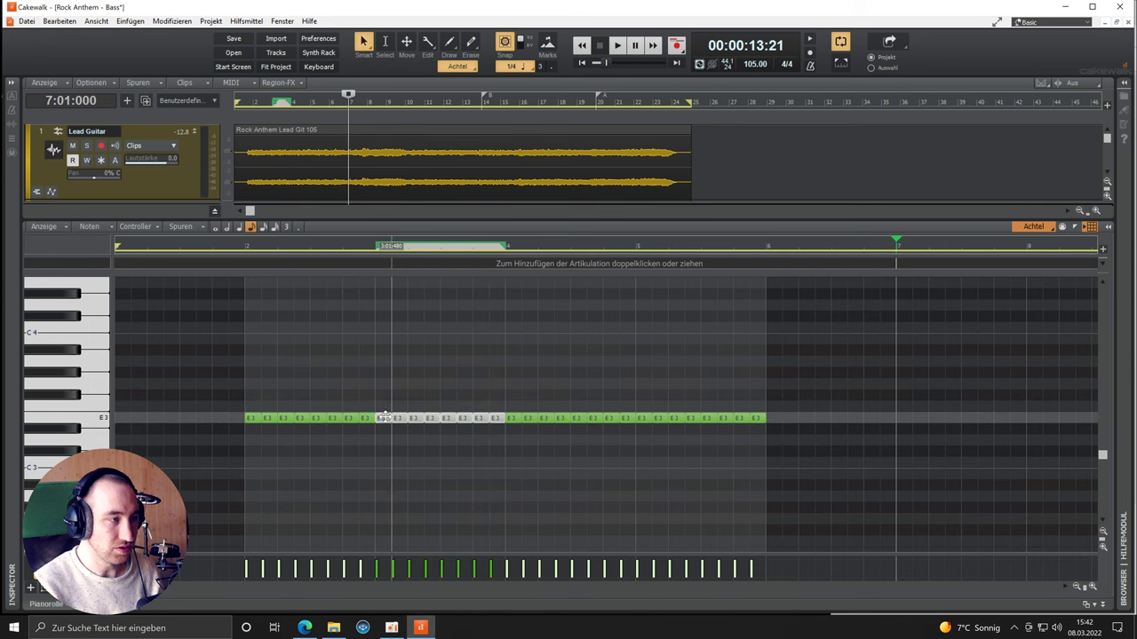
left_click_drag(385, 418, 384, 328)
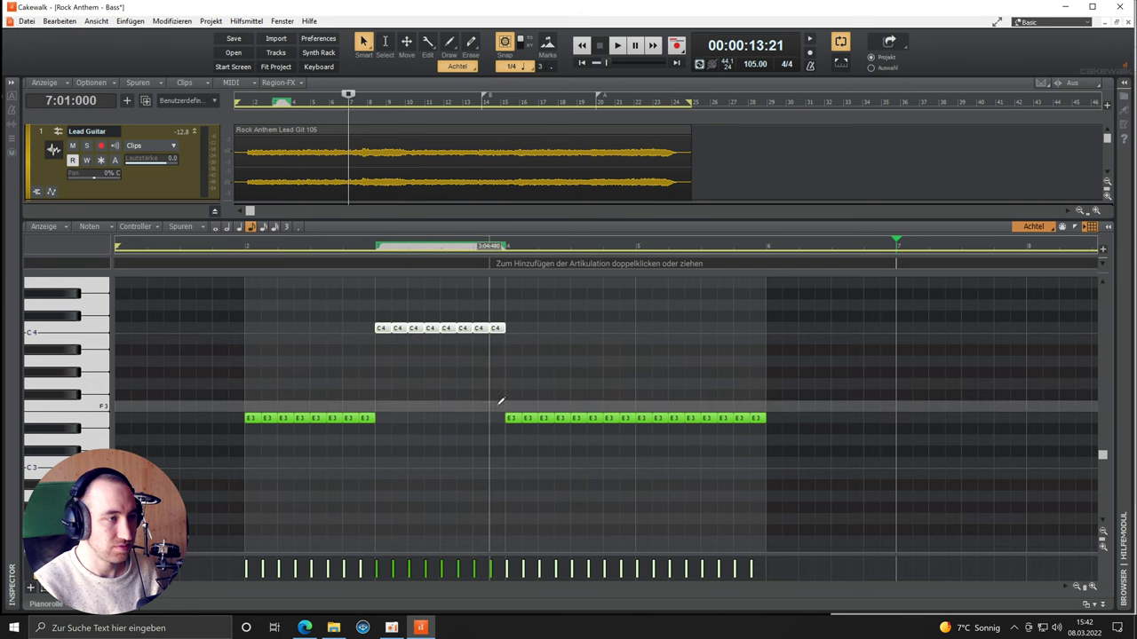
left_click_drag(505, 405, 629, 426)
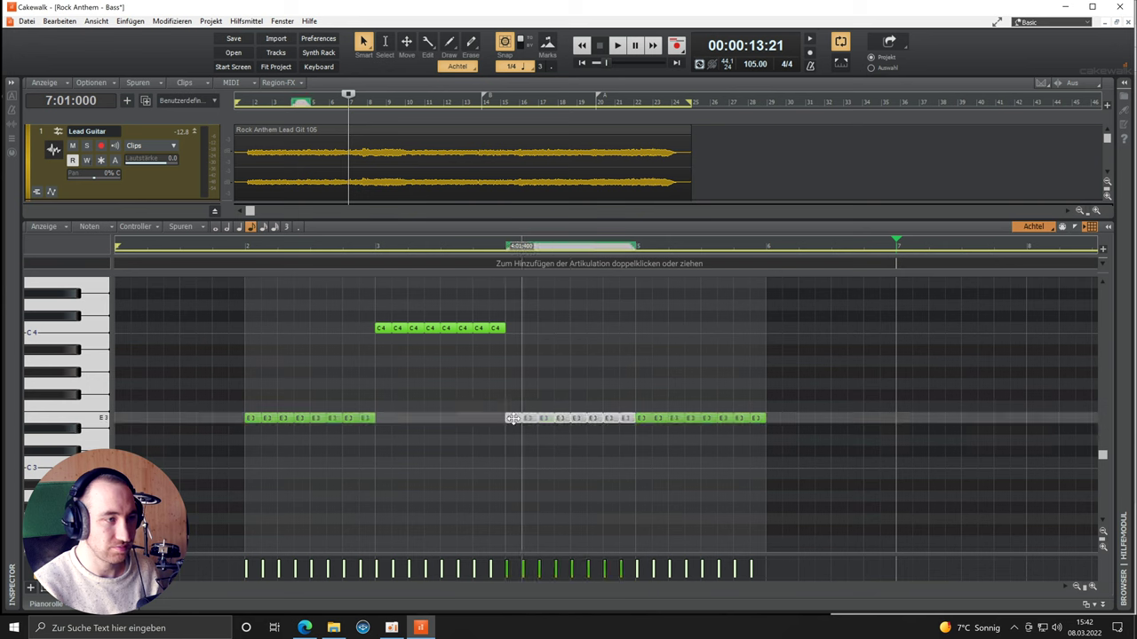
left_click_drag(512, 418, 510, 385)
left_click_drag(637, 401, 763, 437)
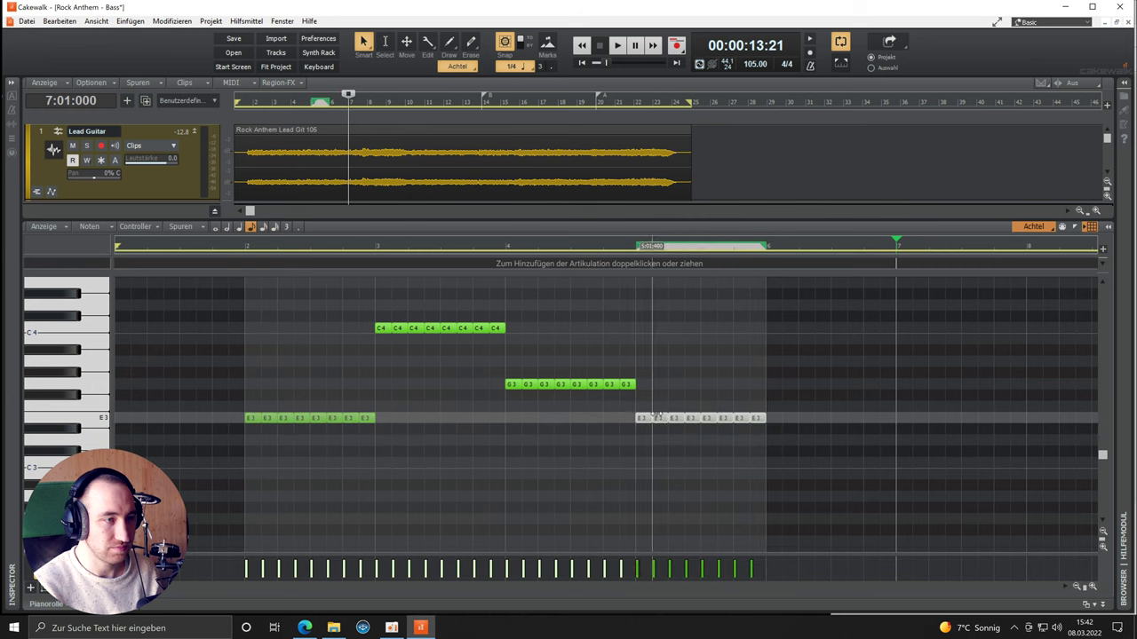
left_click_drag(638, 417, 650, 307)
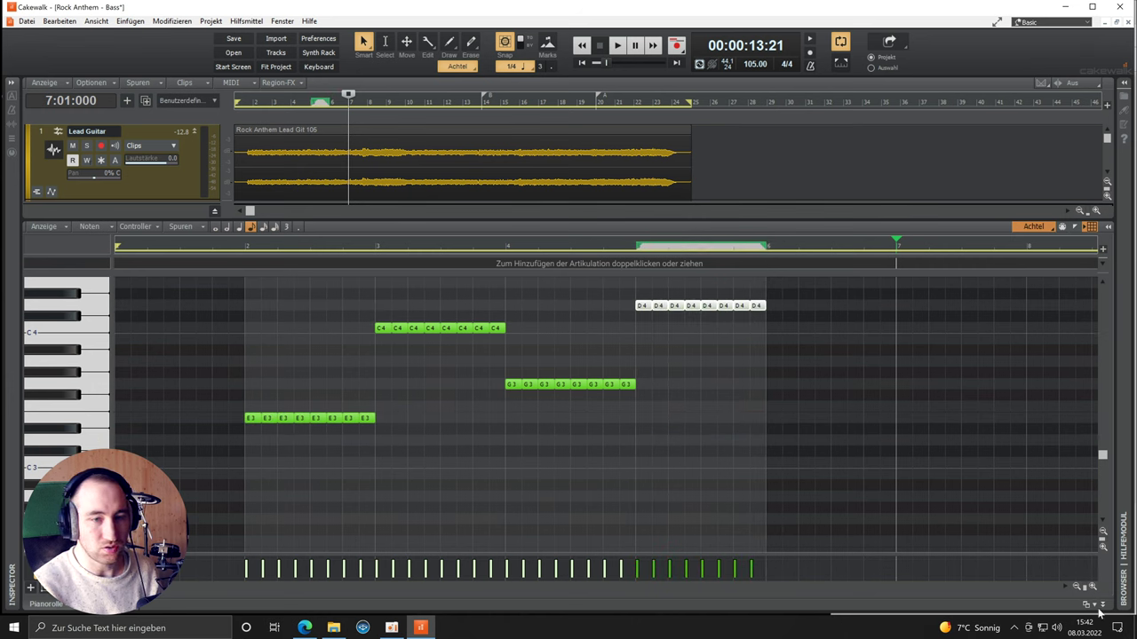
left_click(304, 628)
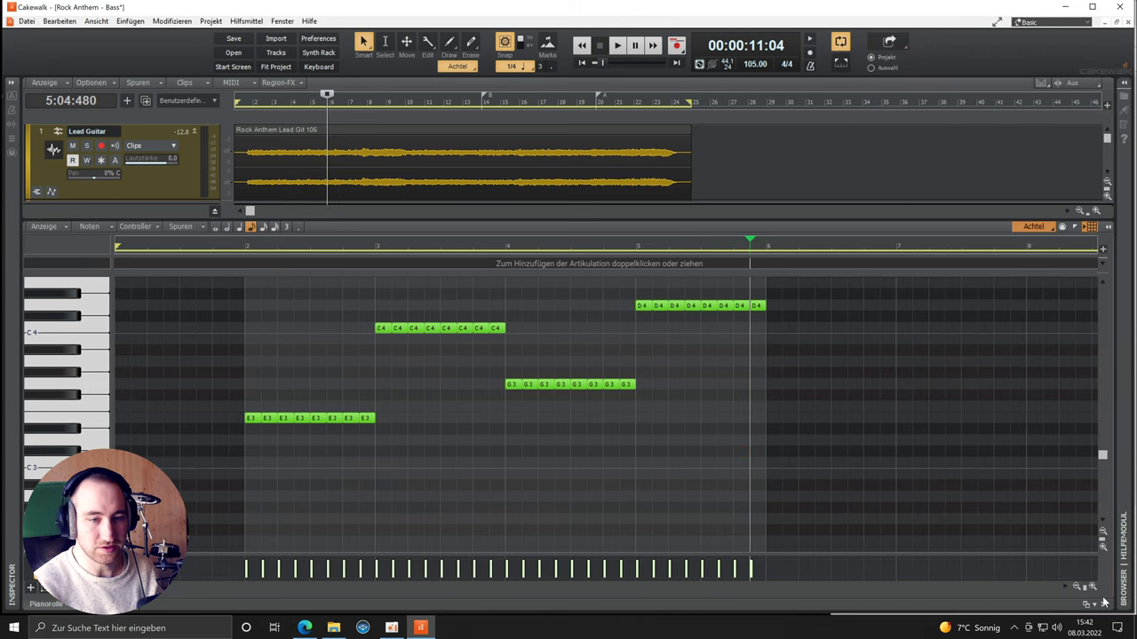
left_click(1104, 602)
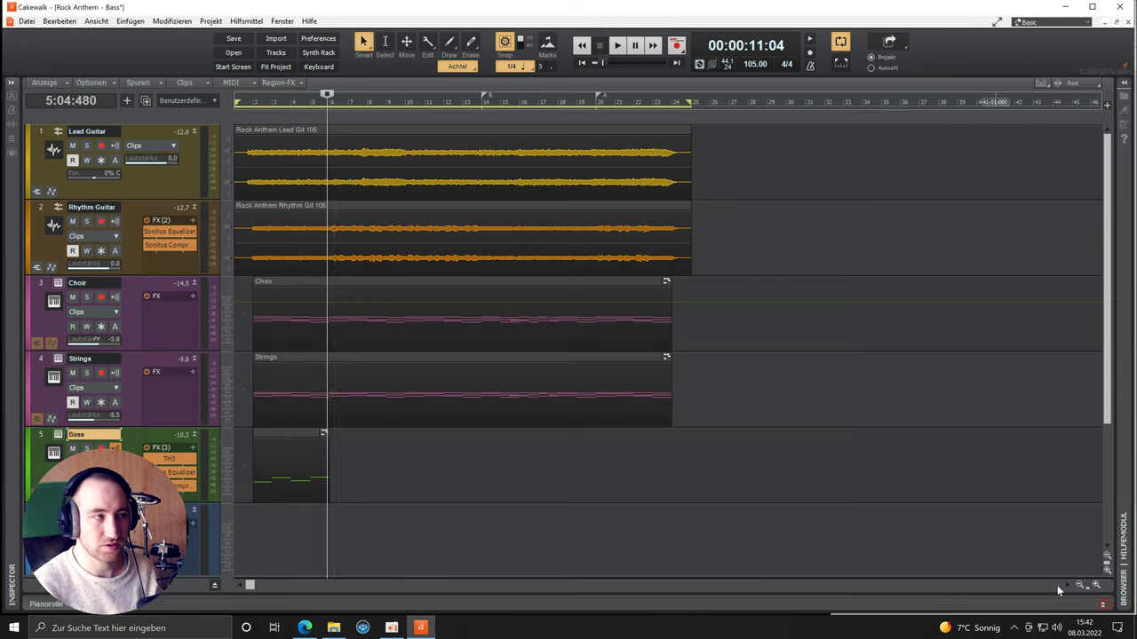
Duplicate the four-measure Bass clip twice so the pattern runs through measure 13
left_click(287, 431)
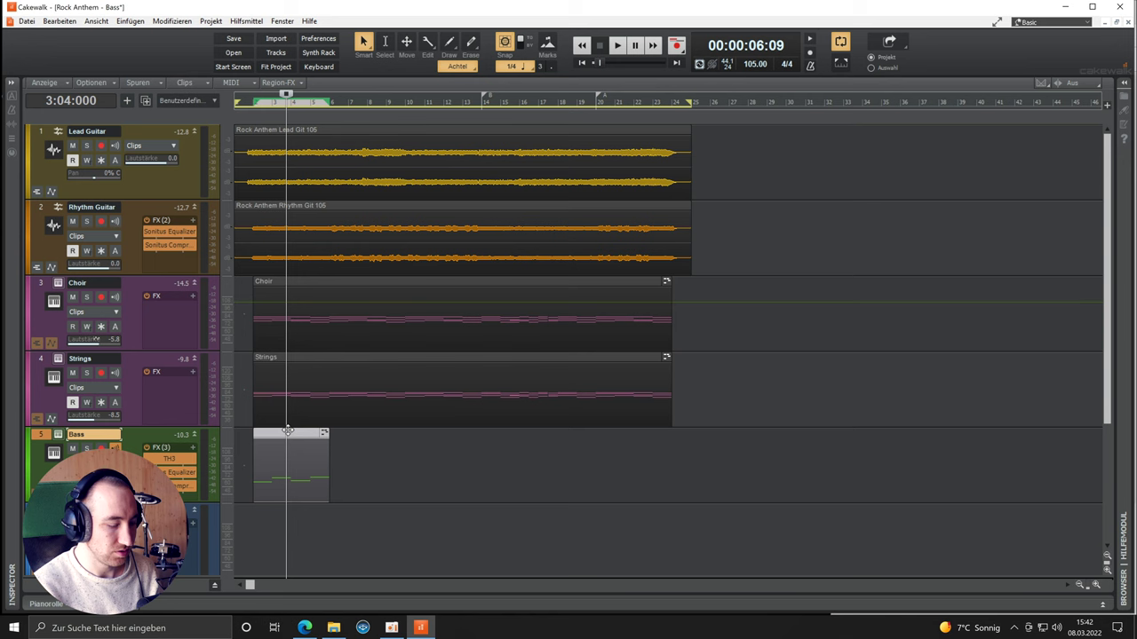
key("ctrl+d")
key("ctrl+d")
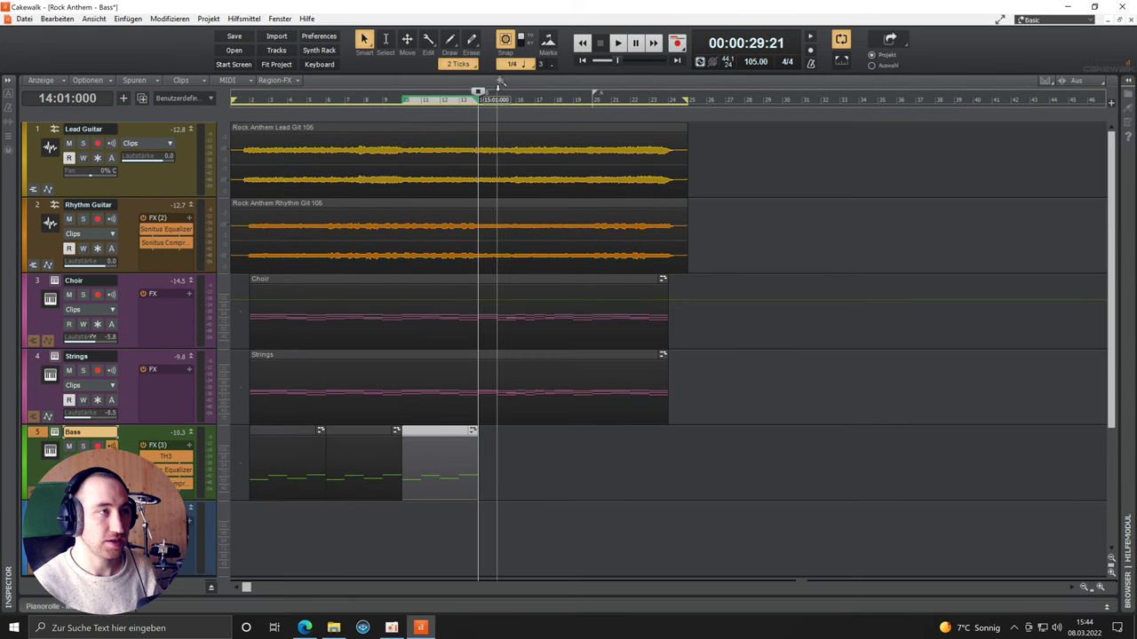
Bring up the Rock Anthem - Chords PDF and arrange the Cakewalk window beside it
left_click(304, 627)
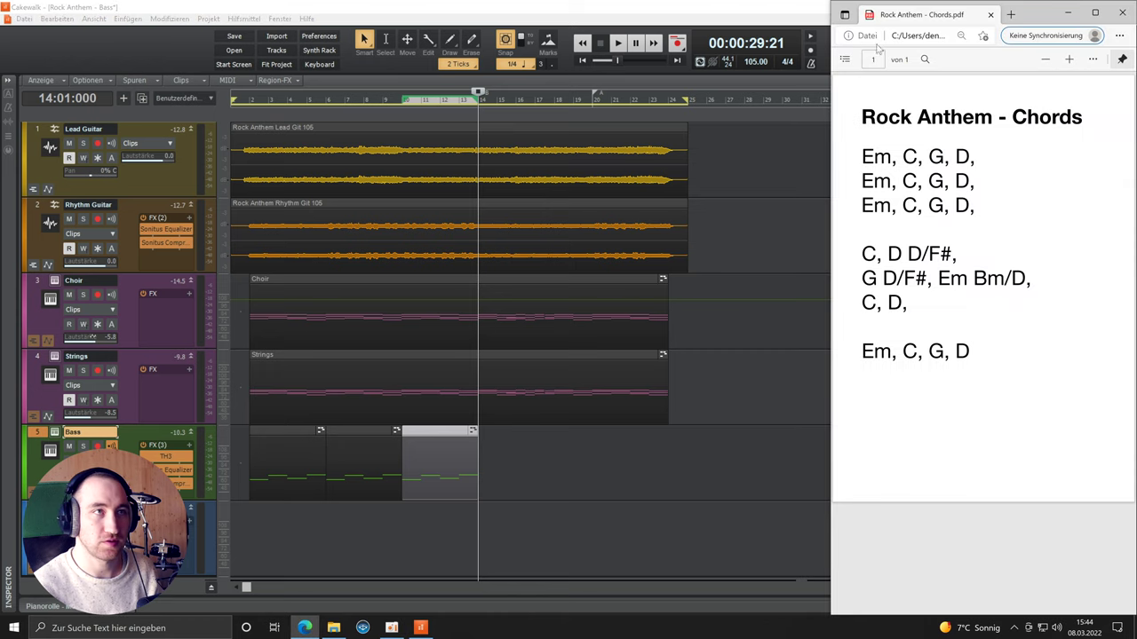
double_click(765, 17)
key("super+Left")
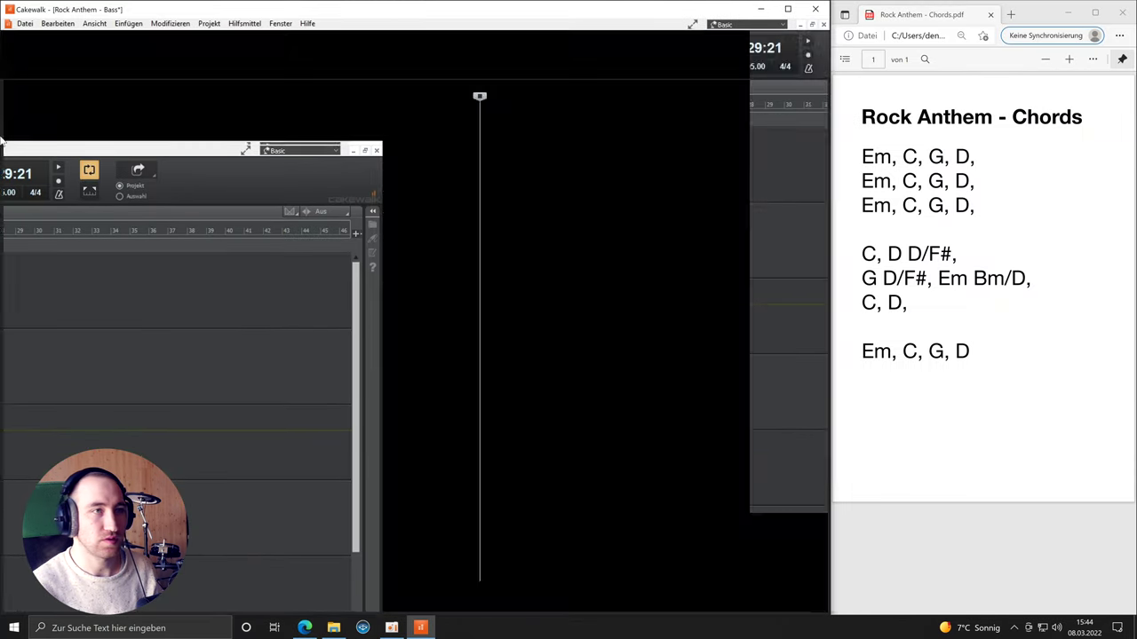
Duplicate the Bass clip of measures 10 to 13 twice to fill measures 14 through 21
key("ctrl+Page_Down")
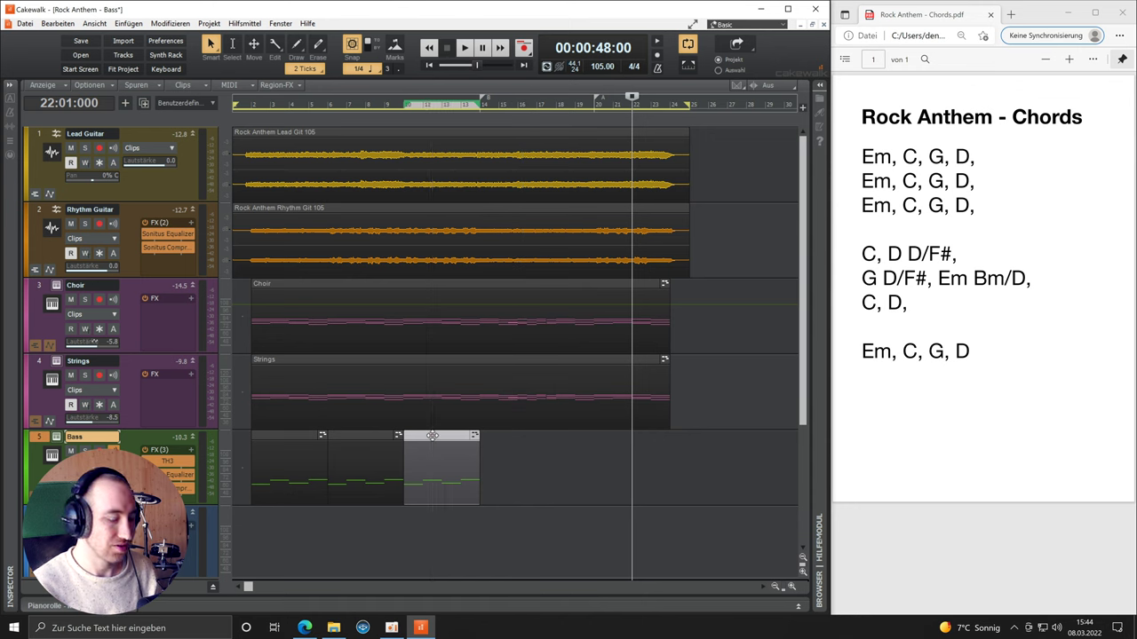
key("ctrl+d")
key("ctrl+d")
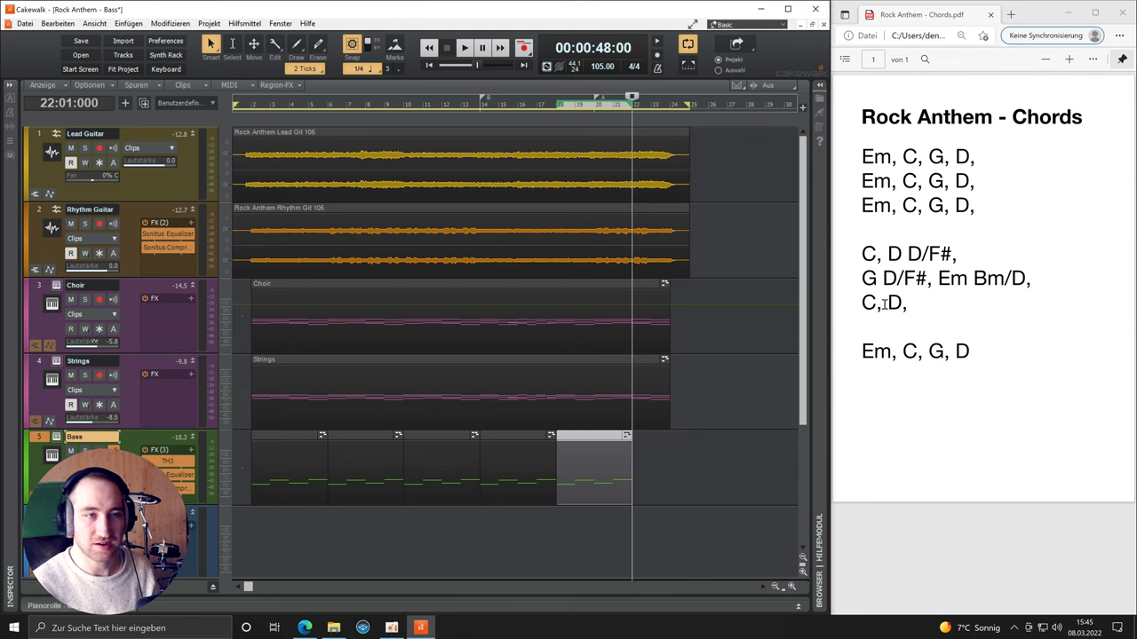
Shorten the last Bass clip to the end of measure 19 and merge it with the clip starting at measure 14
left_click_drag(630, 461, 513, 442)
right_click(512, 442)
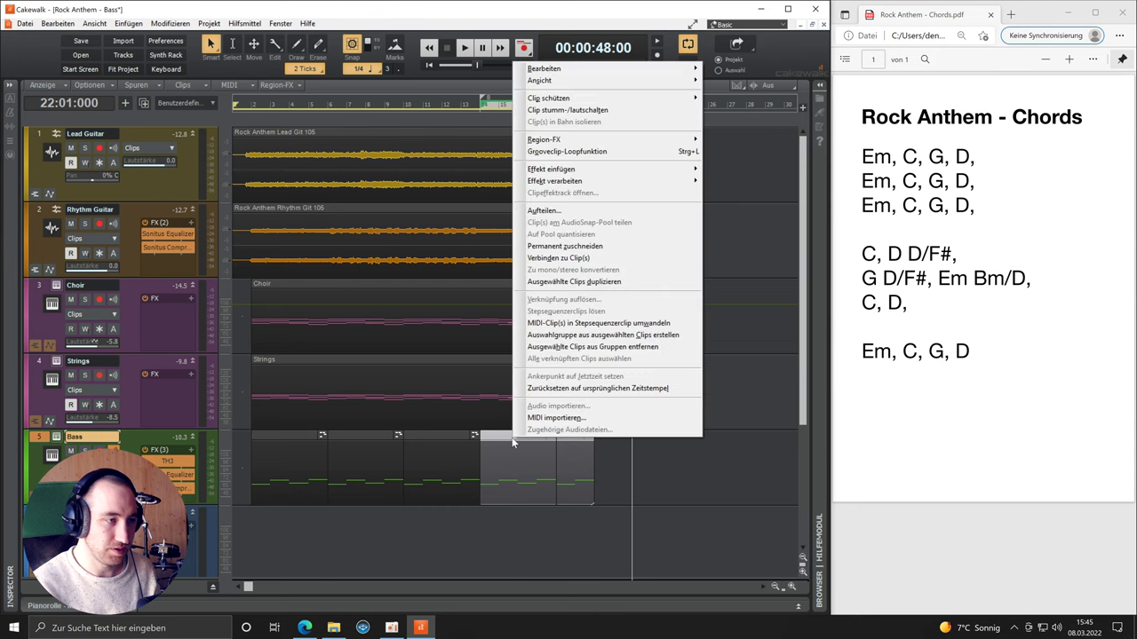
left_click(587, 258)
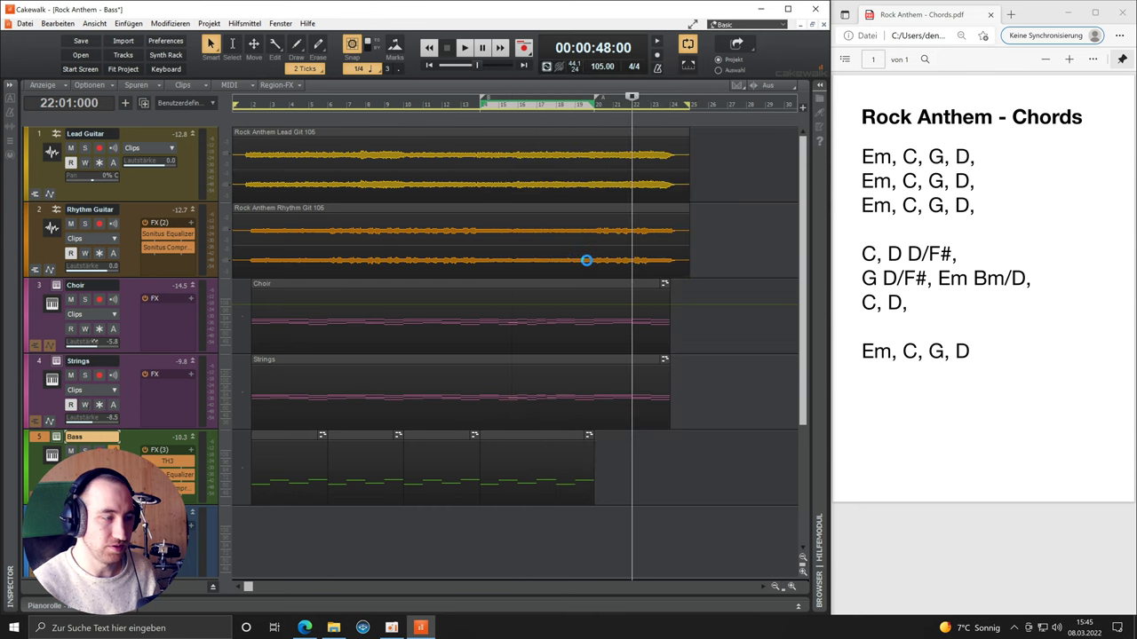
In the merged Bass clip, move measure 14's notes to C4 and measure 15's halves to D4 and F#4
double_click(546, 441)
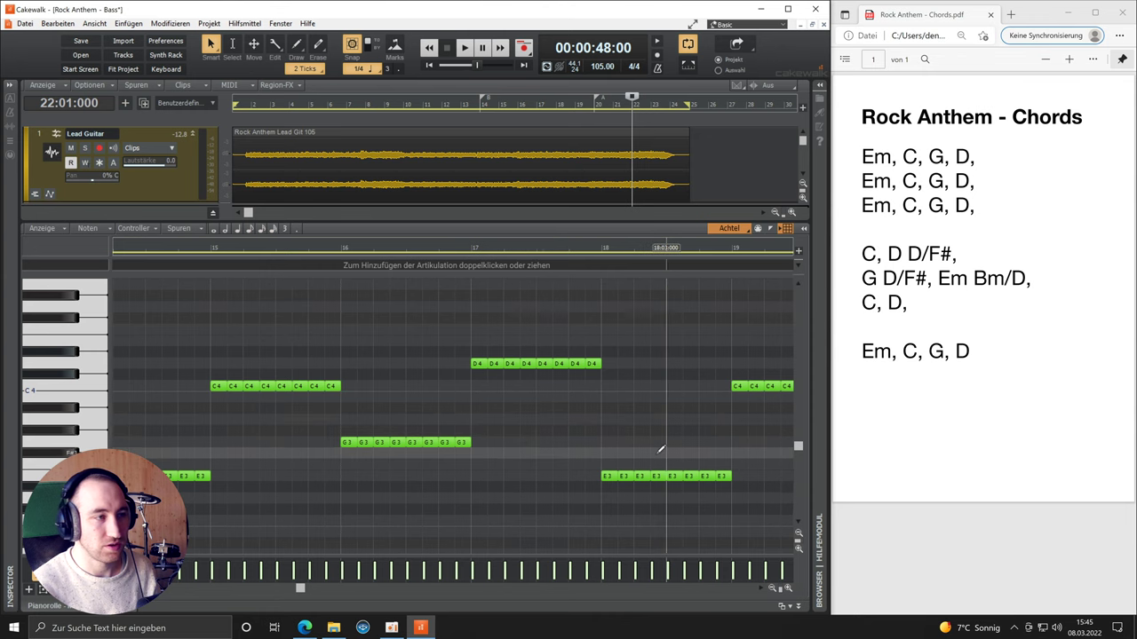
scroll(470, 355, "left", 3)
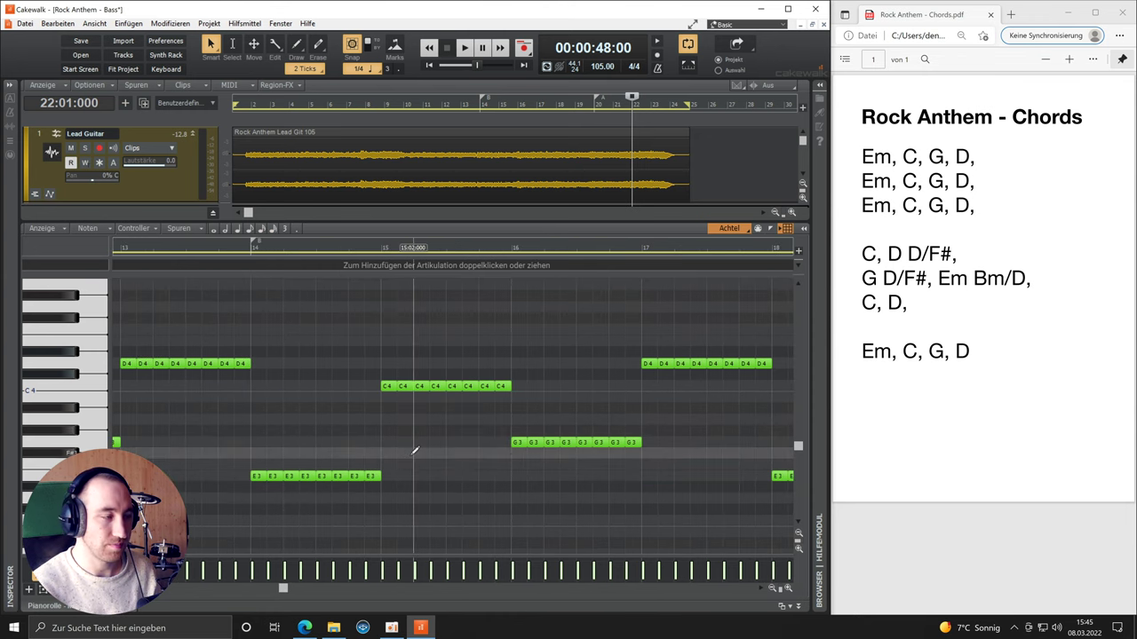
left_click_drag(395, 458, 258, 476)
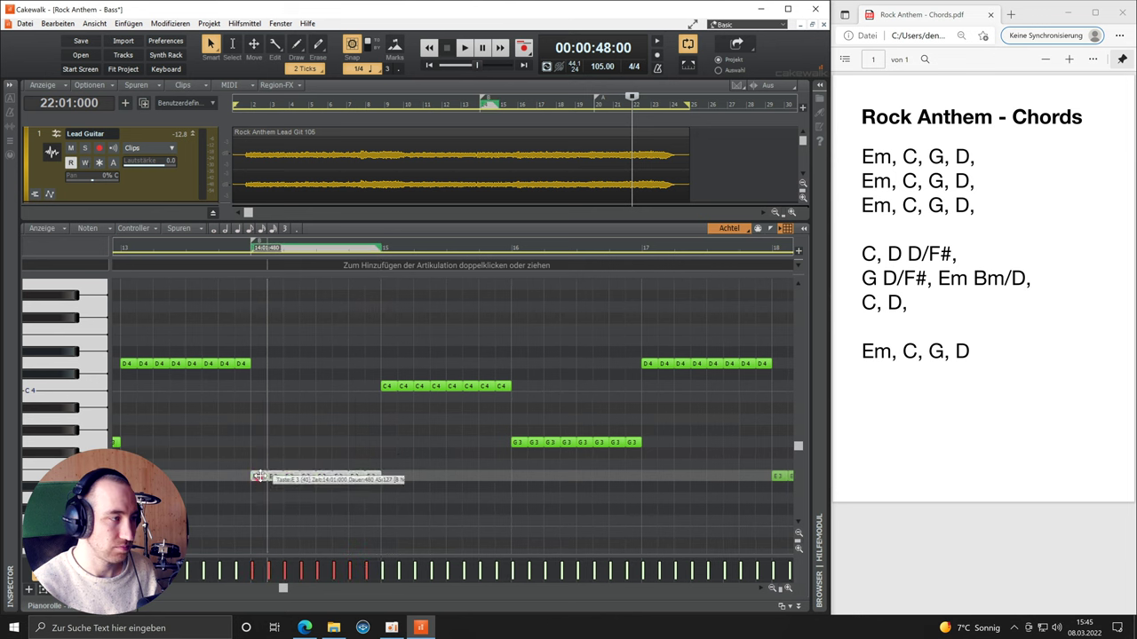
left_click_drag(265, 477, 263, 391)
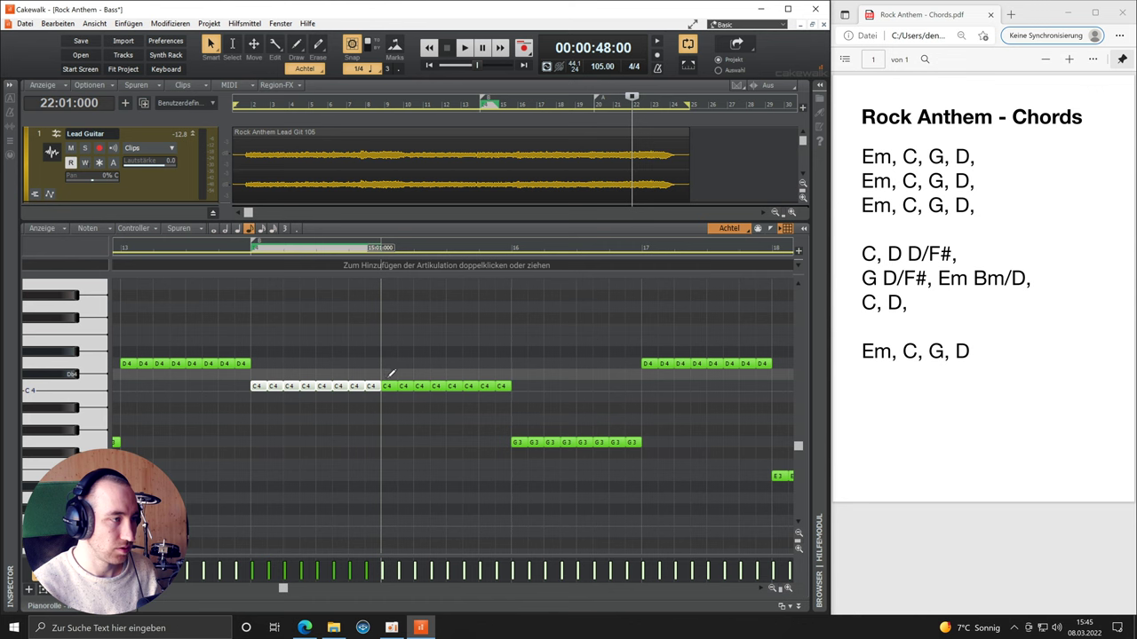
mouse_move(387, 384)
left_mouse_down()
mouse_move(449, 393)
mouse_move(397, 365)
left_mouse_up()
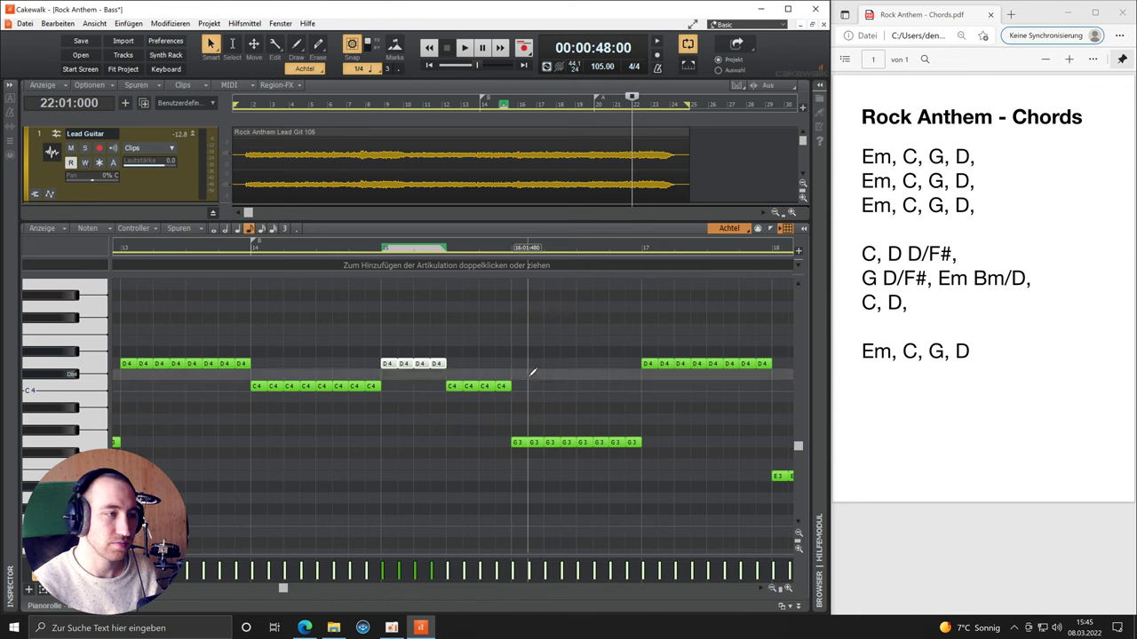
left_click_drag(529, 377, 455, 318)
Move measure 16's first four notes to G4 and last four to F#4, and measure 17's first four to E4
left_click_drag(499, 423, 568, 456)
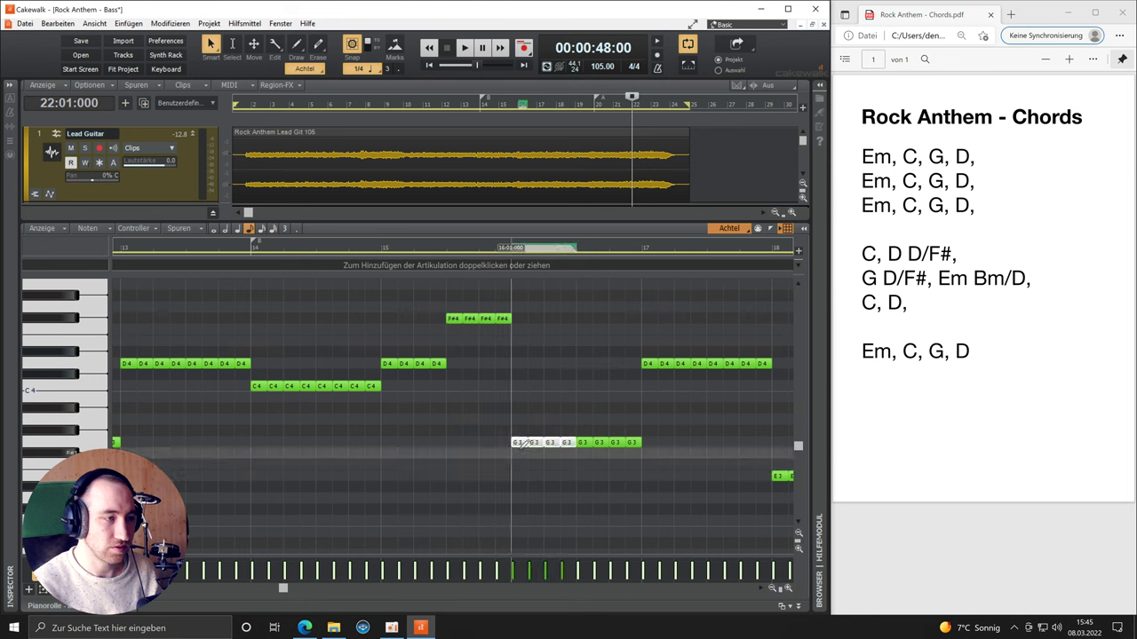
left_click_drag(521, 442, 521, 307)
left_click_drag(675, 416, 579, 320)
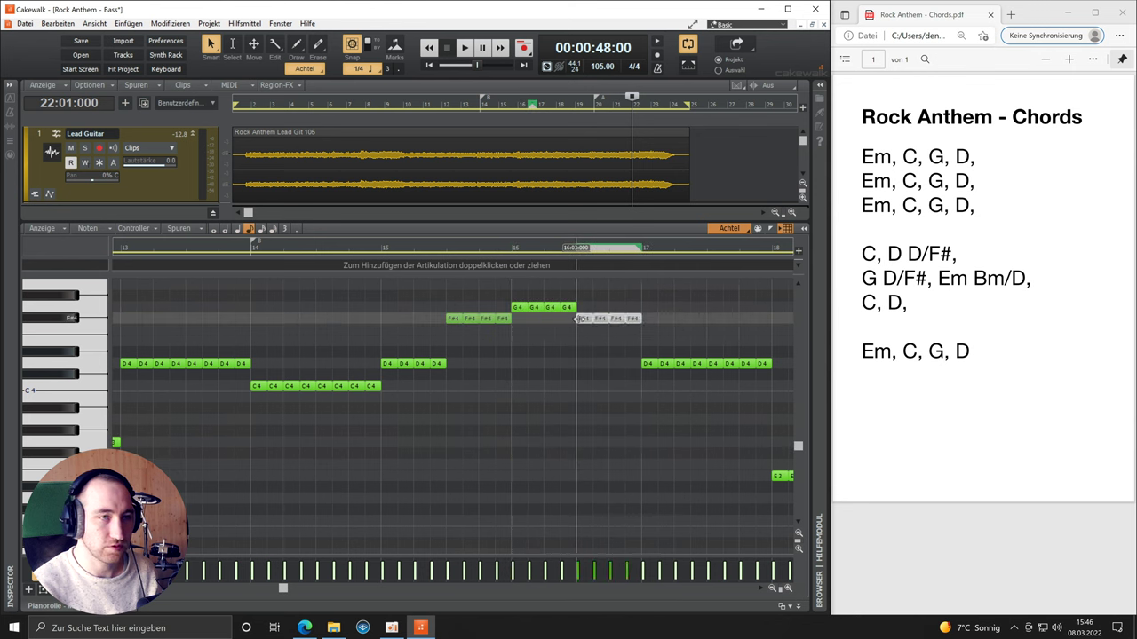
mouse_move(626, 357)
left_mouse_down()
mouse_move(695, 375)
mouse_move(646, 339)
mouse_move(645, 349)
left_mouse_up()
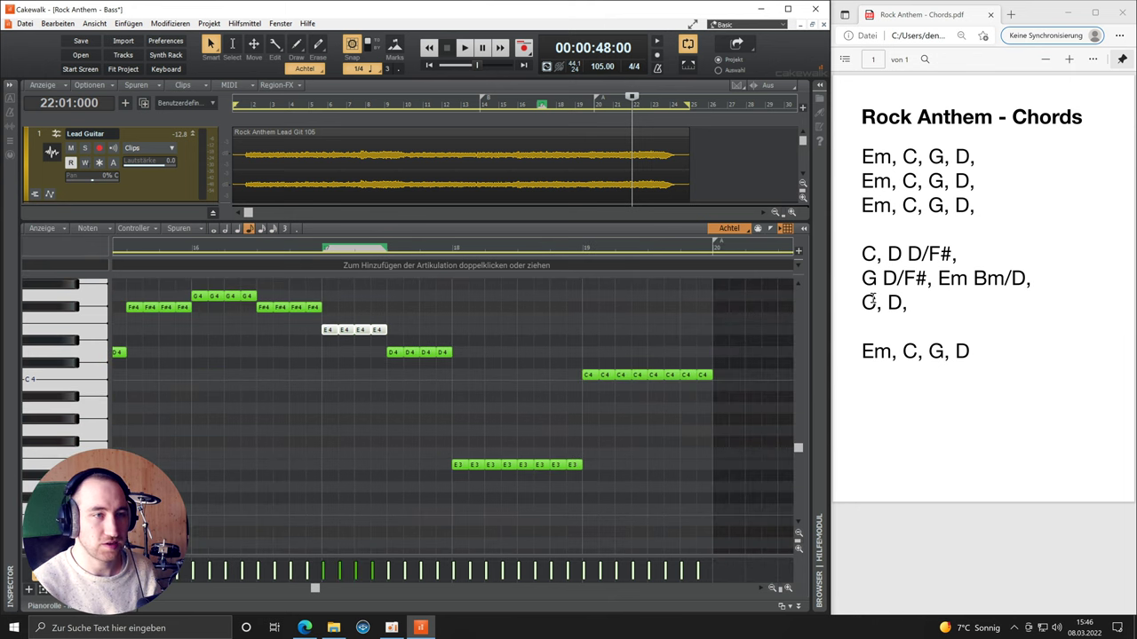
Move the bass notes of measure 18 to C4 and those of measure 19 to D4
left_click_drag(596, 451, 461, 385)
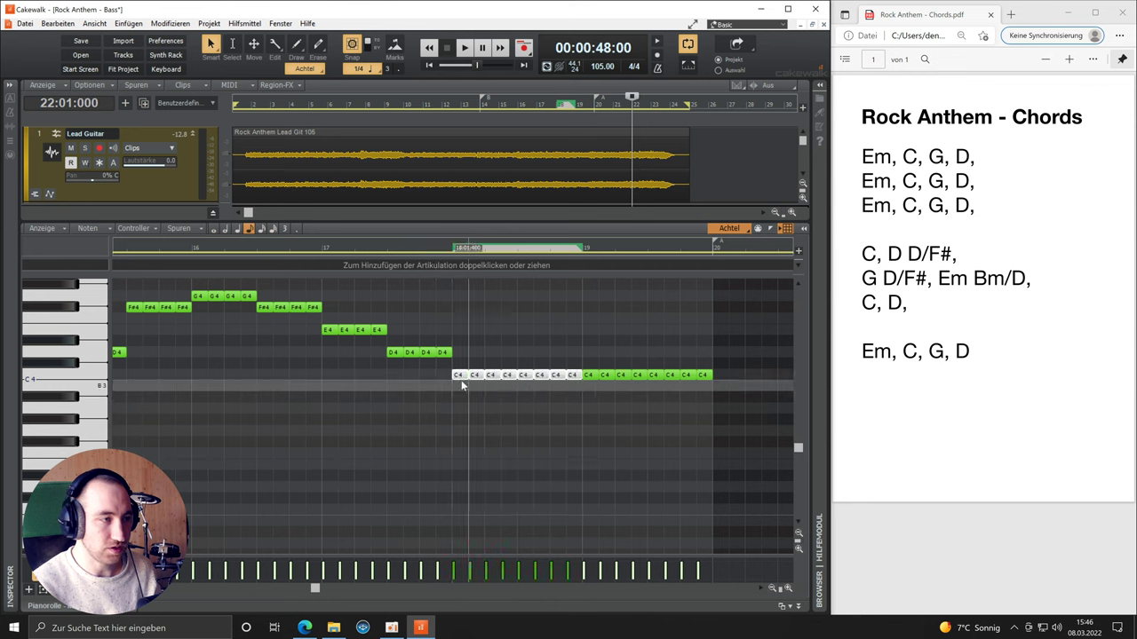
left_click_drag(721, 364, 587, 353)
left_click(643, 325)
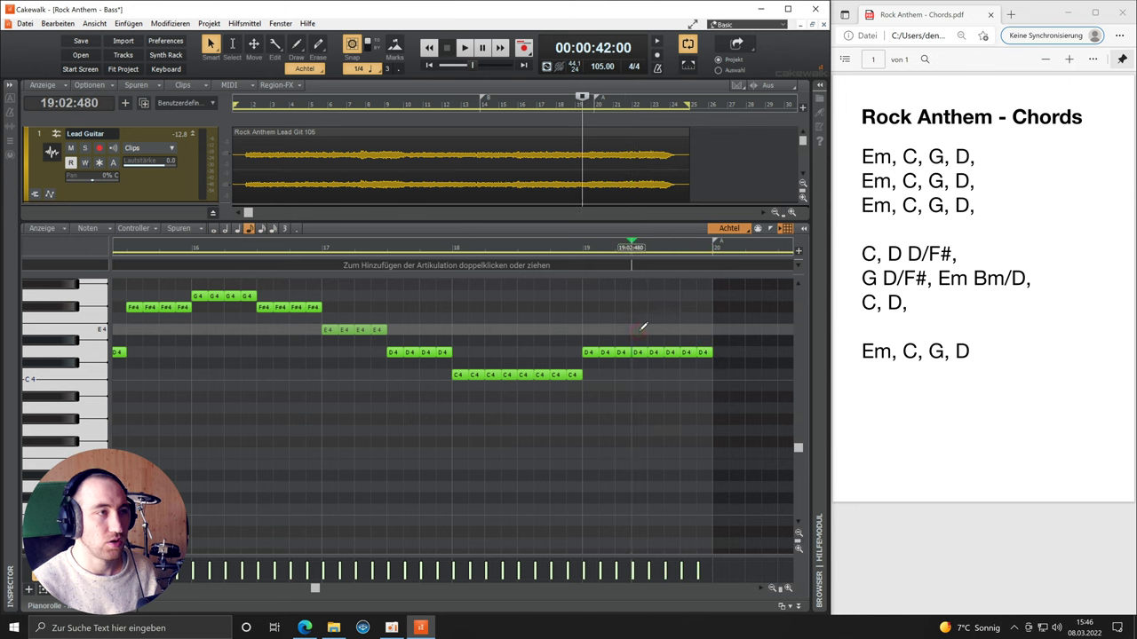
Play the song from measure 14 into measure 20 with the Lead Guitar track muted to check the bass line
left_click(480, 105)
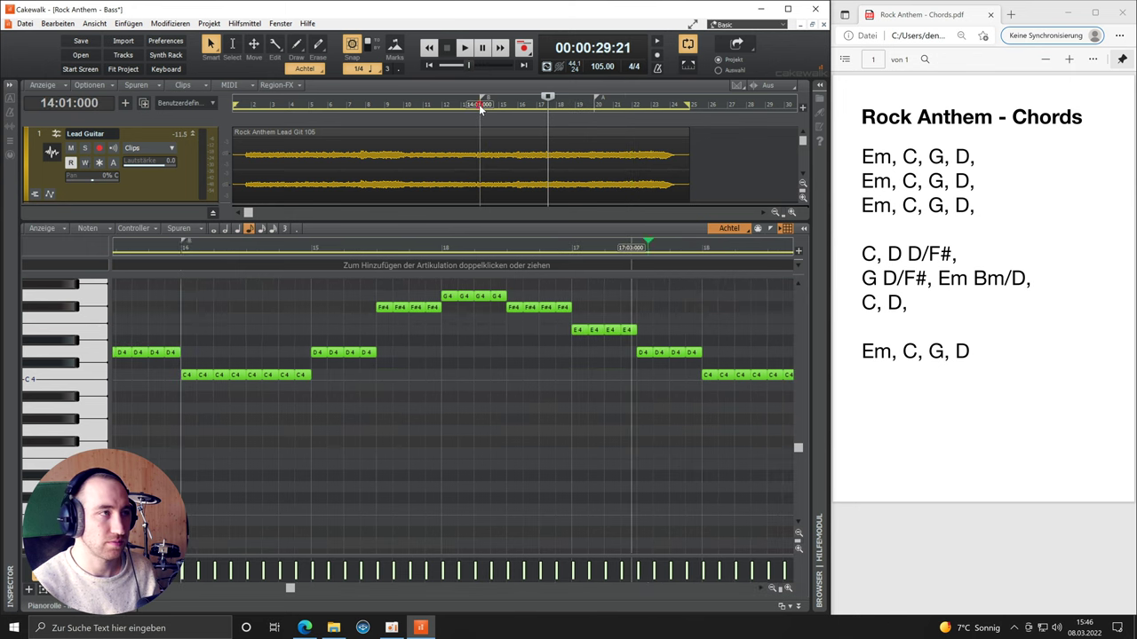
key("space")
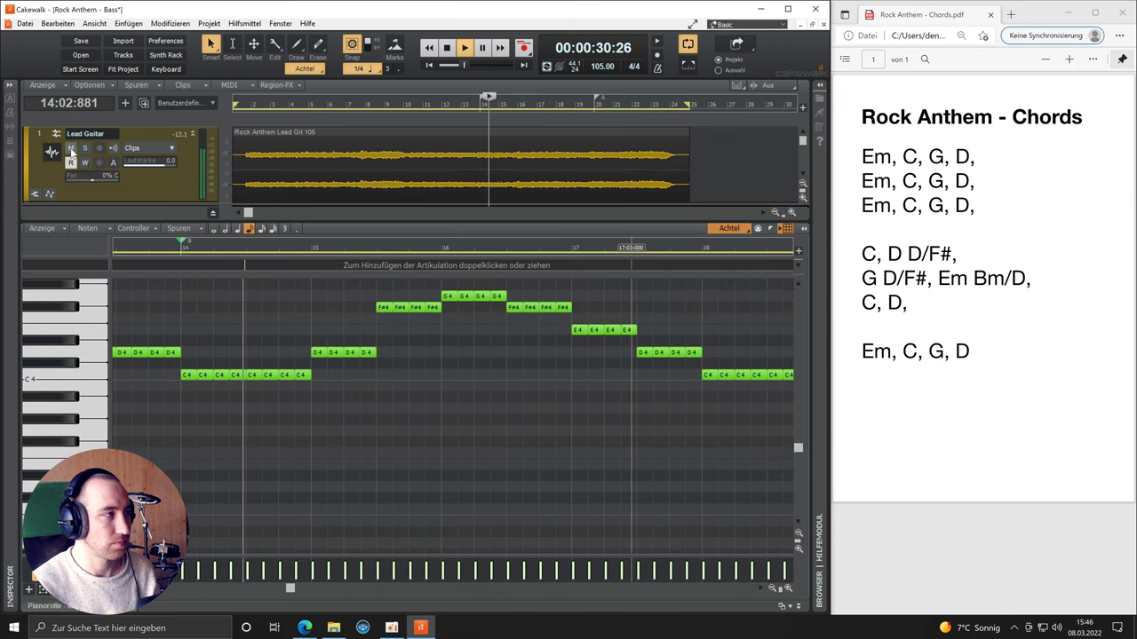
left_click(71, 148)
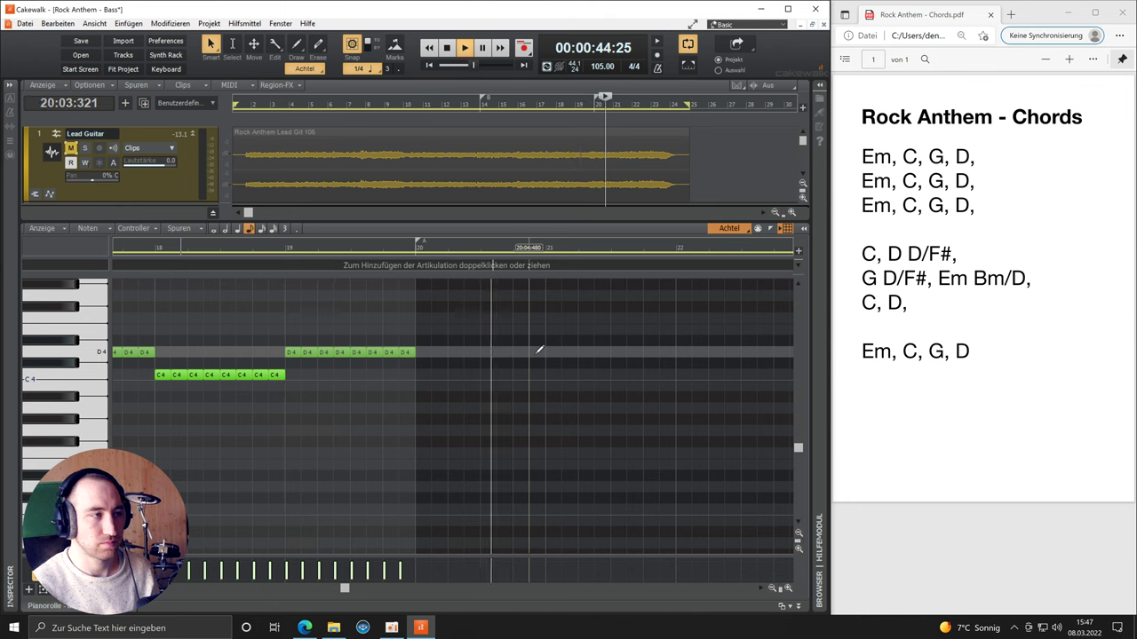
key("space")
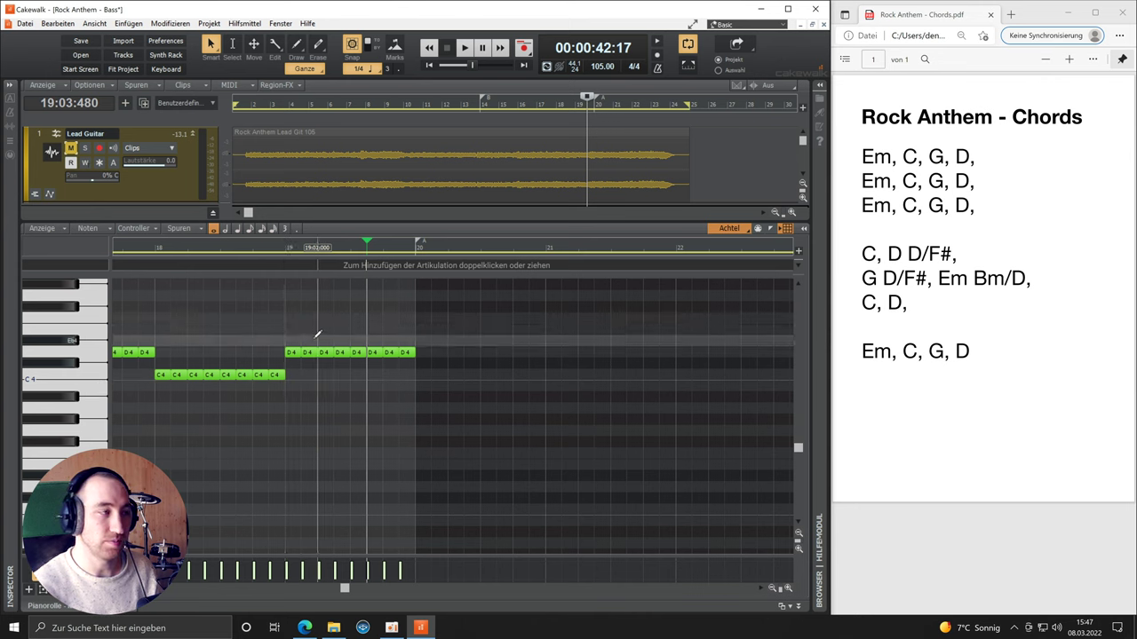
Delete the last seven D4 notes in measure 19 and lengthen the remaining D4 to fill the measure
left_click_drag(307, 342, 447, 393)
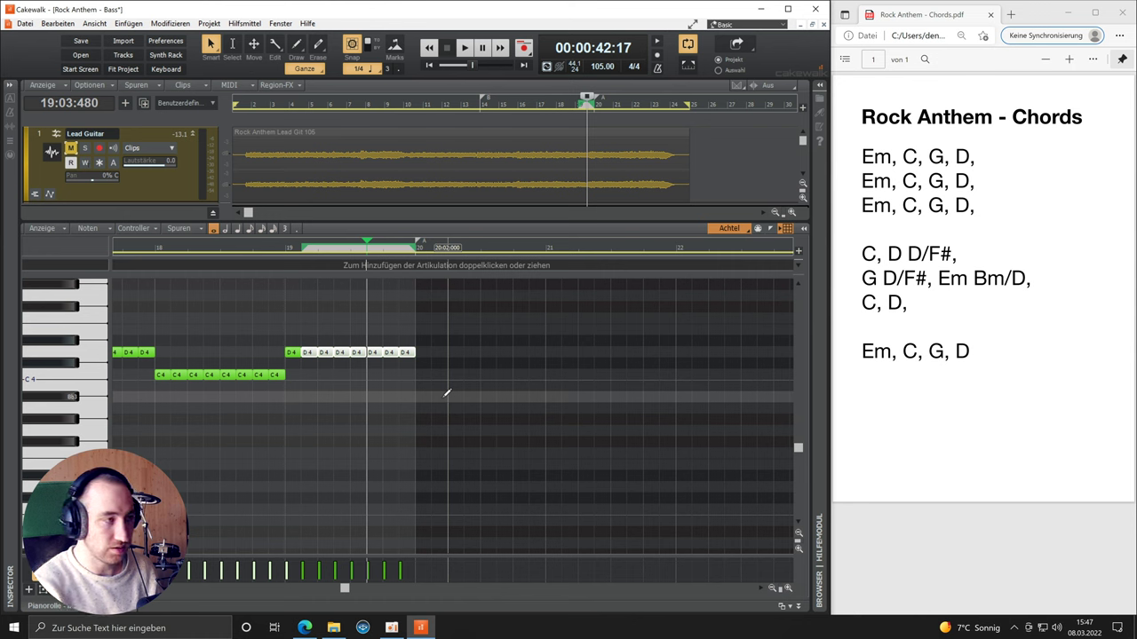
key("Delete")
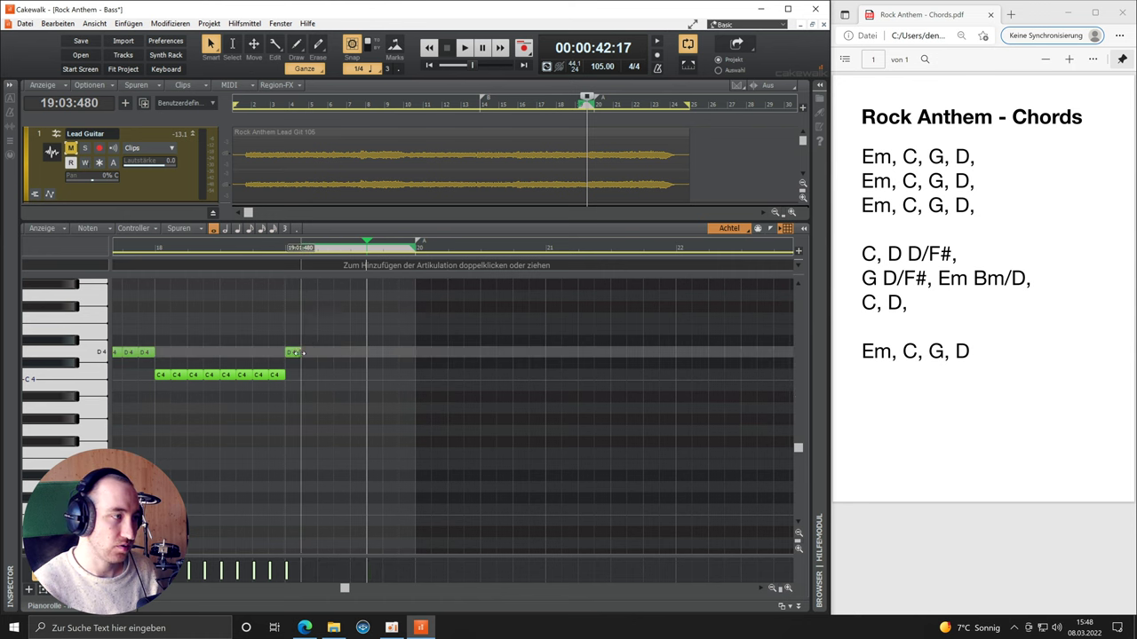
left_click_drag(303, 352, 413, 353)
left_click(797, 606)
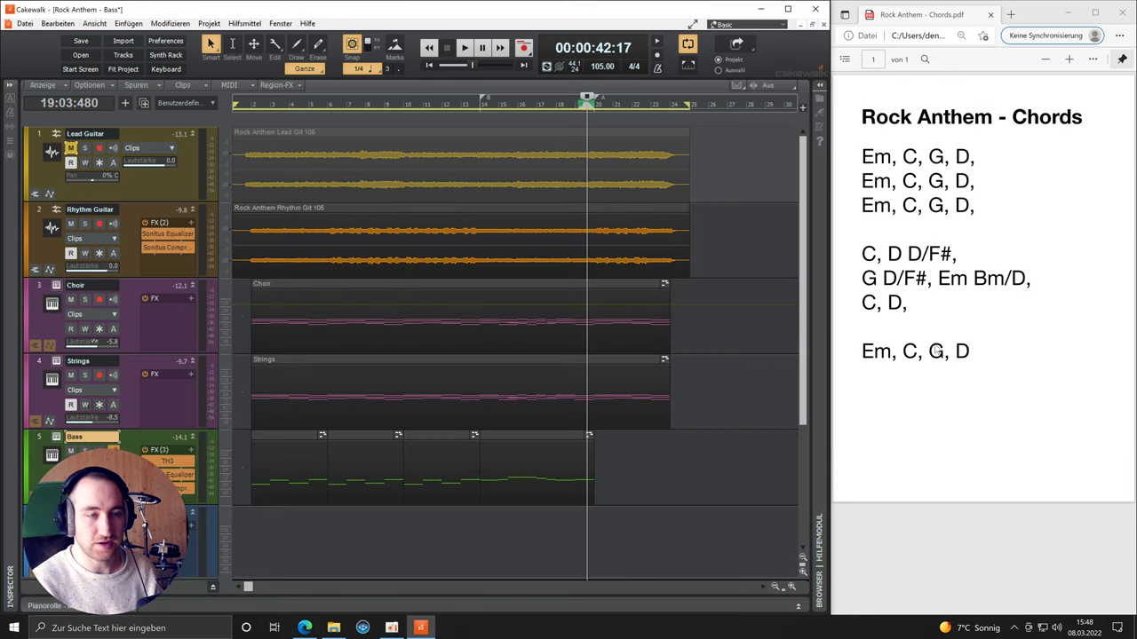
Copy the Bass clip of measures 10 to 13 to measures 20 through 23
left_click(432, 435)
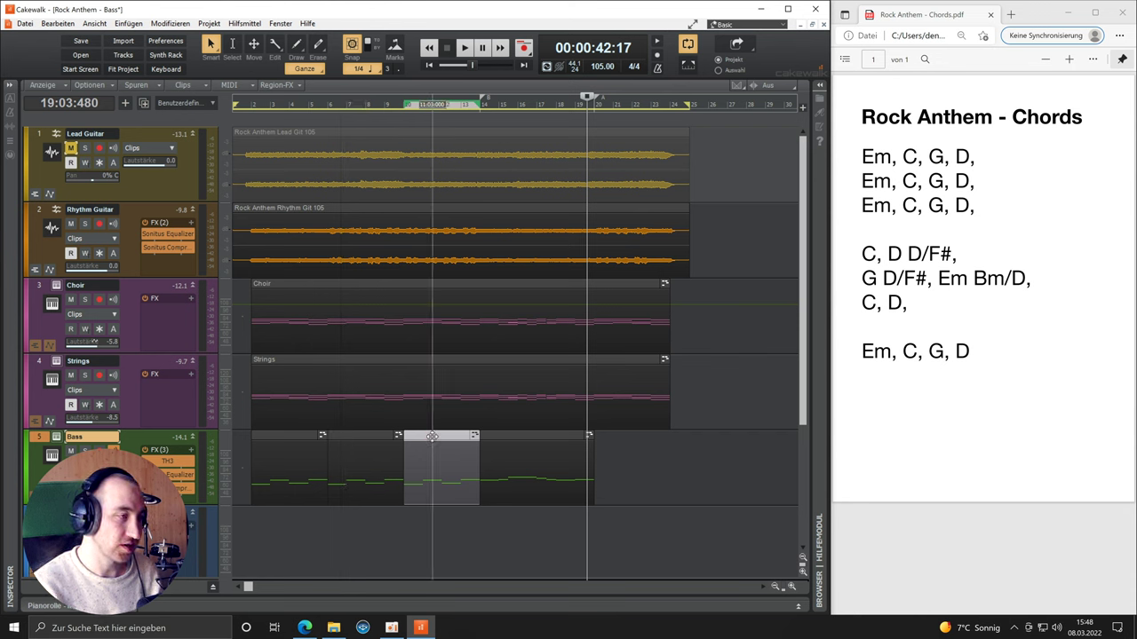
left_click_drag(431, 436, 622, 448)
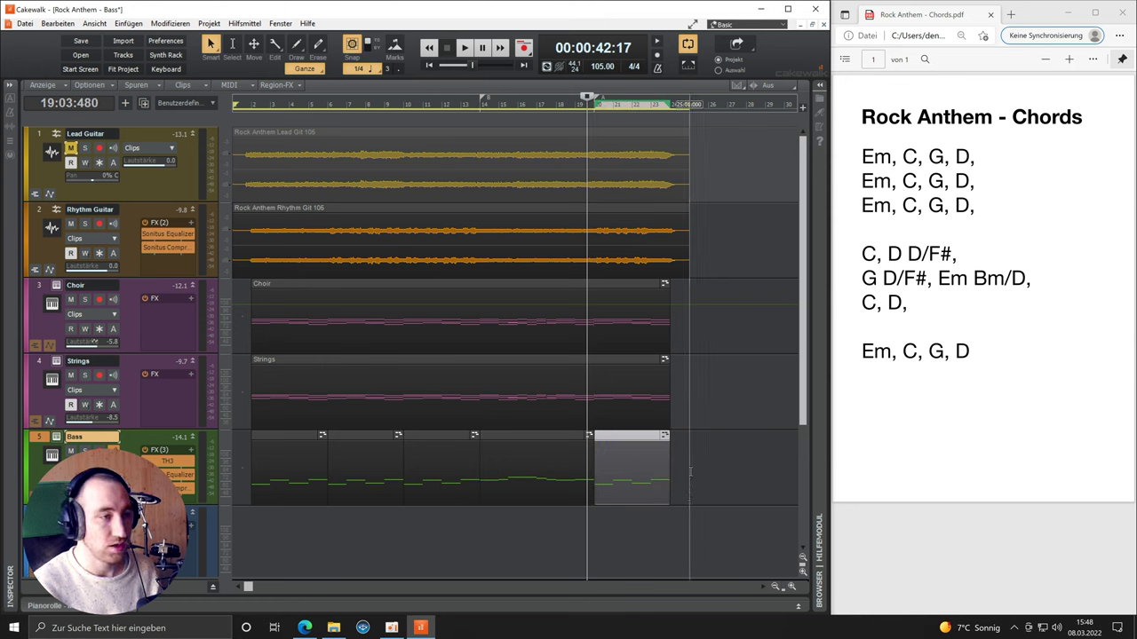
Join all the clips on the Bass track into one continuous clip
left_click(213, 450)
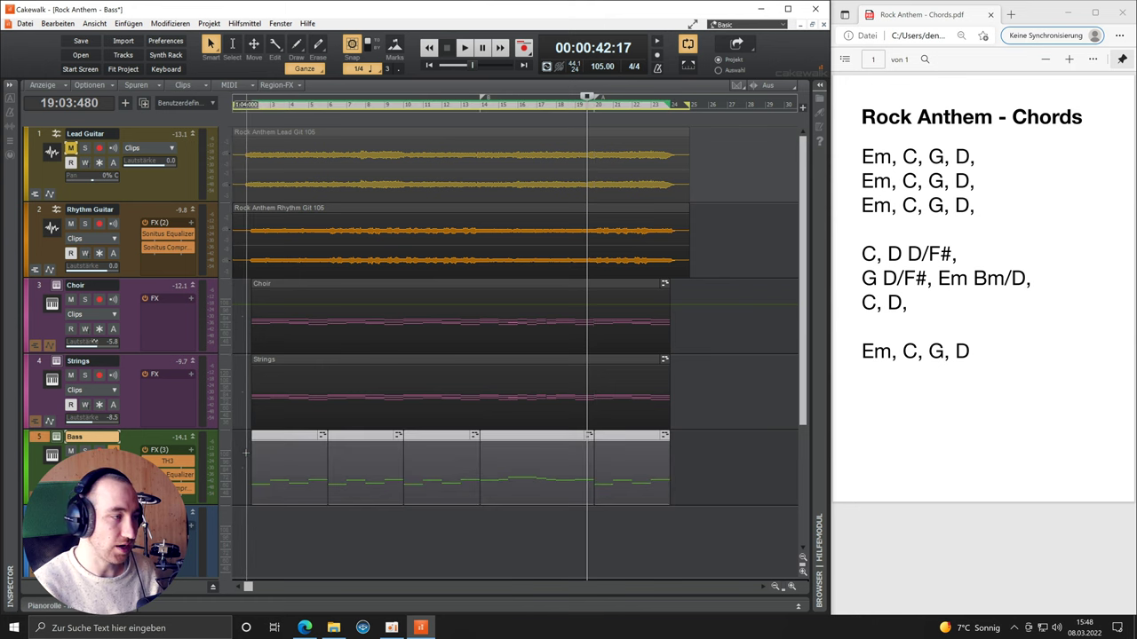
right_click(280, 441)
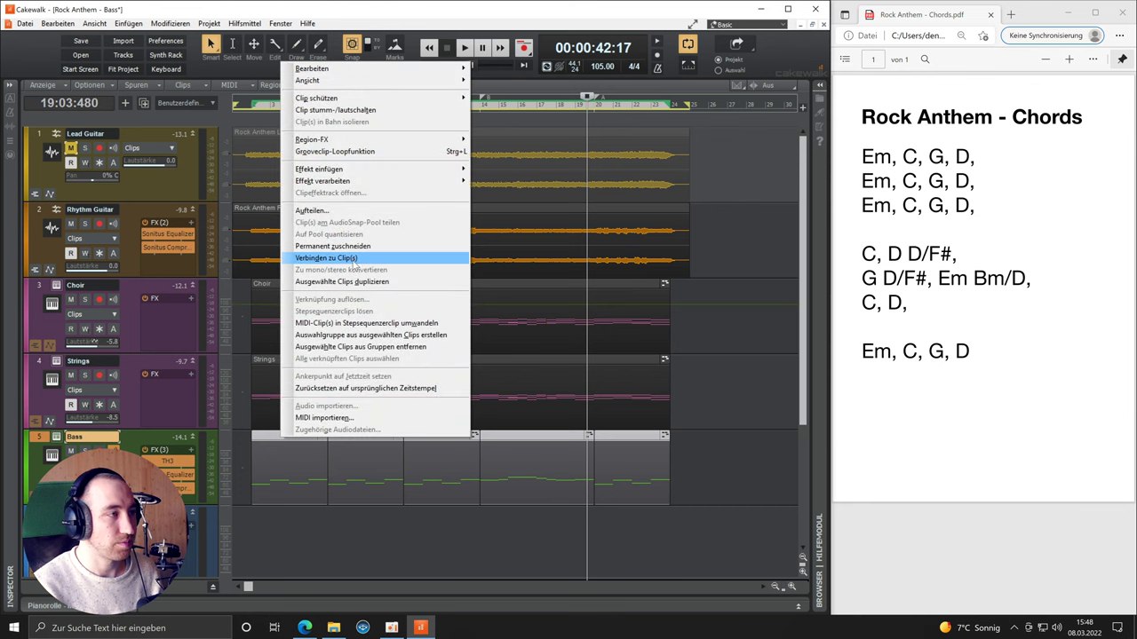
left_click(326, 258)
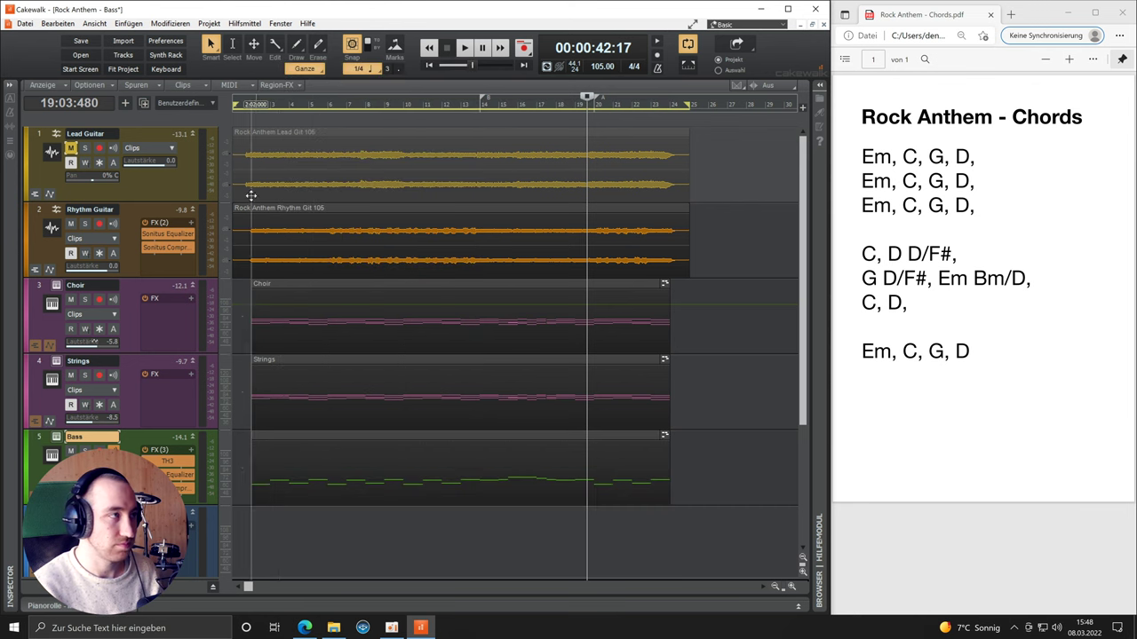
Unmute the Lead Guitar track and play the song from beat 4 of measure 1 into measure 24
left_click(245, 105)
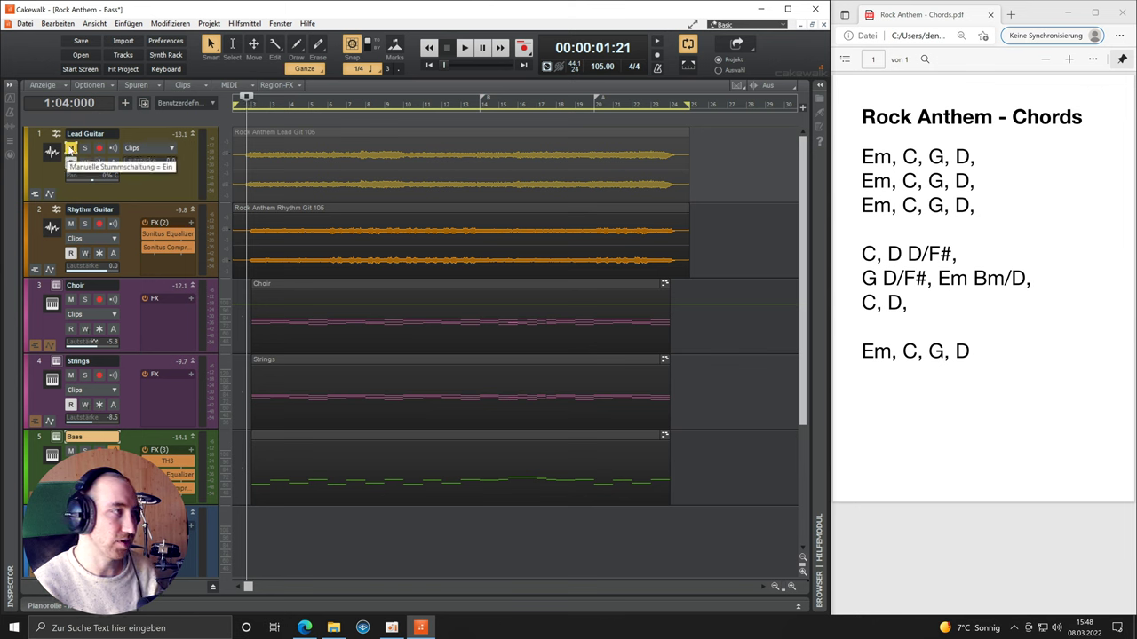
left_click(71, 148)
key("space")
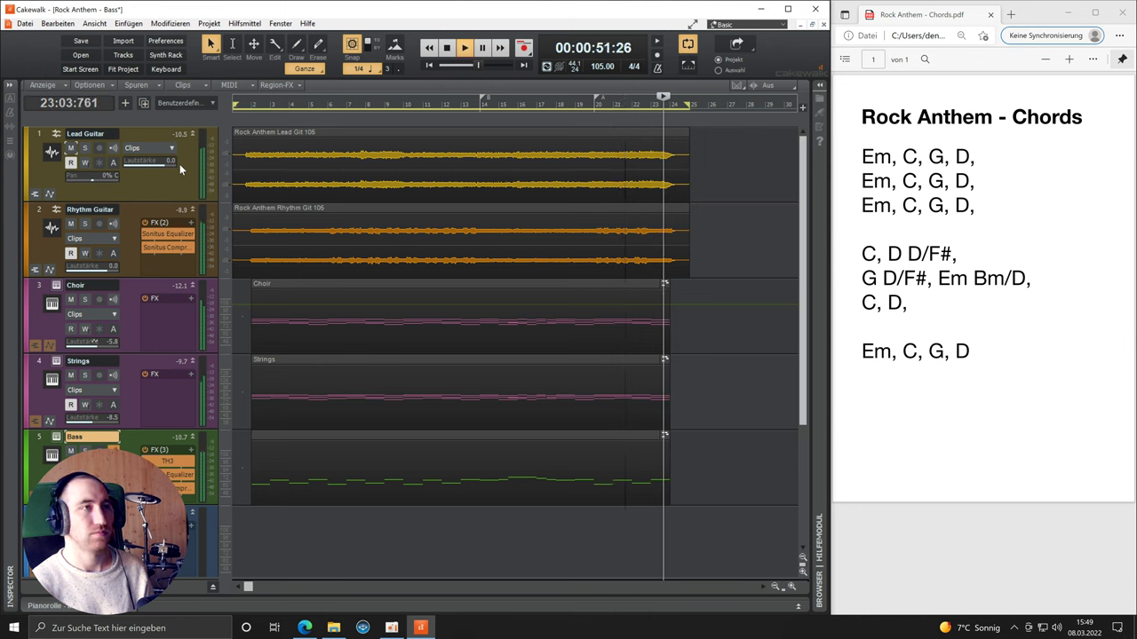
key("space")
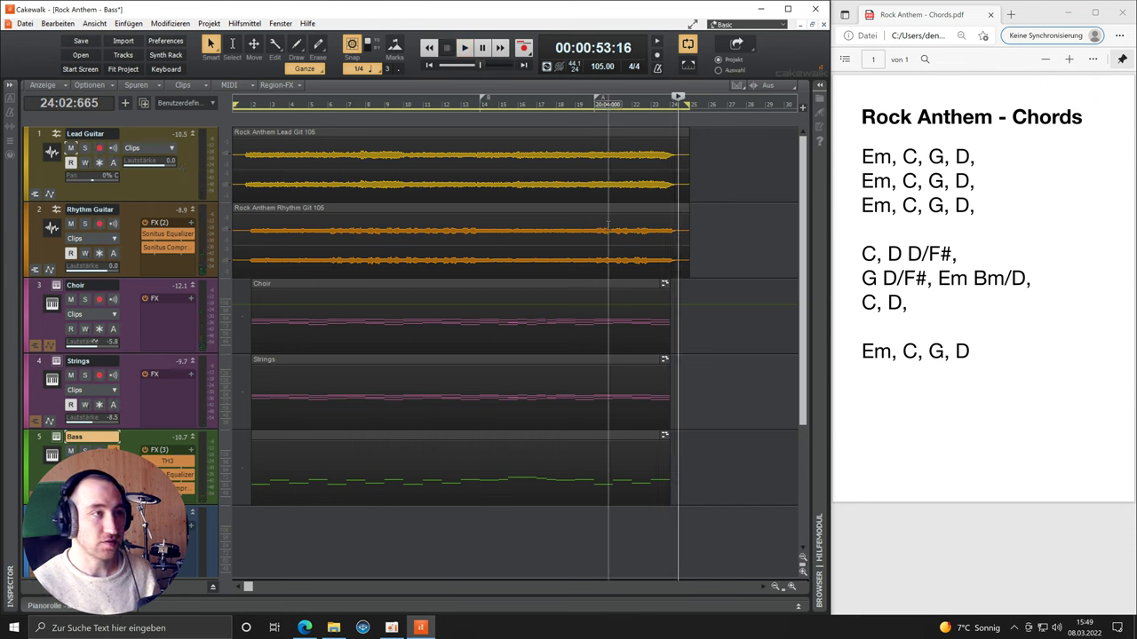
Play the song from measure 18 into measure 20 to check the transition back to part A
left_click(577, 105)
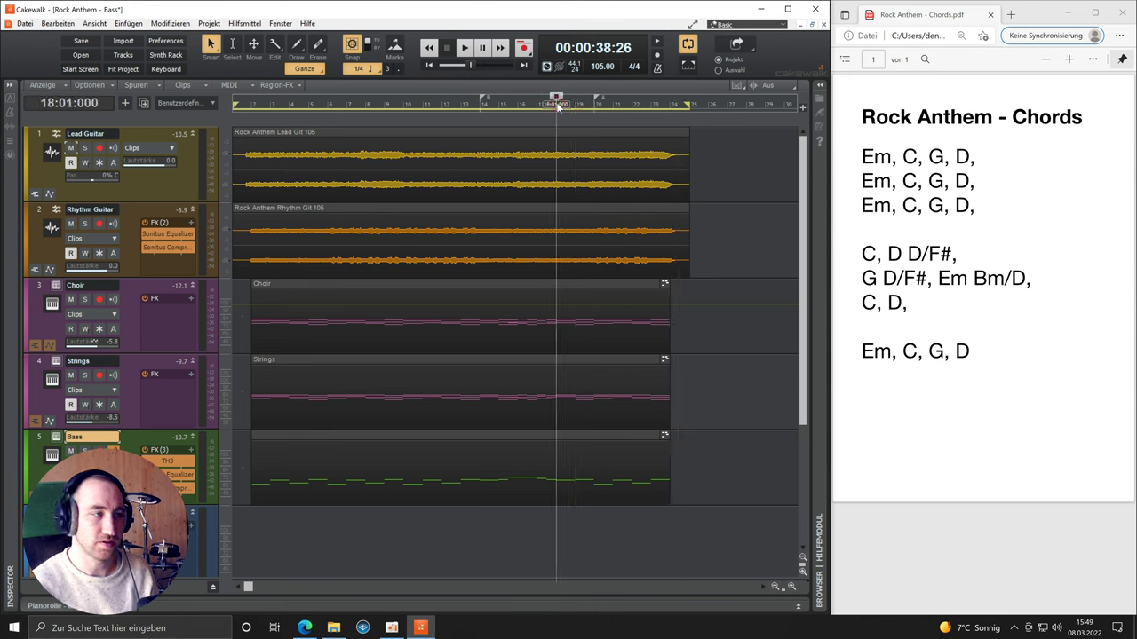
key("space")
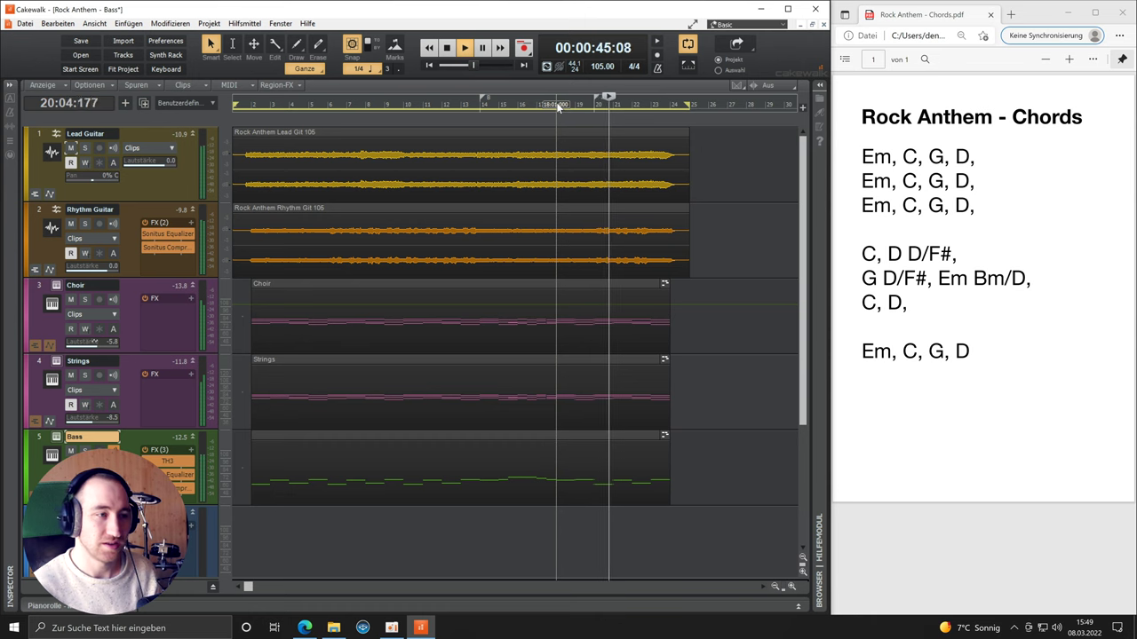
key("space")
Open the joined Bass clip's notes, delete the last seven D4 notes in measure 23, and lengthen the remaining D4 to fill the measure
left_click(636, 436)
double_click(637, 436)
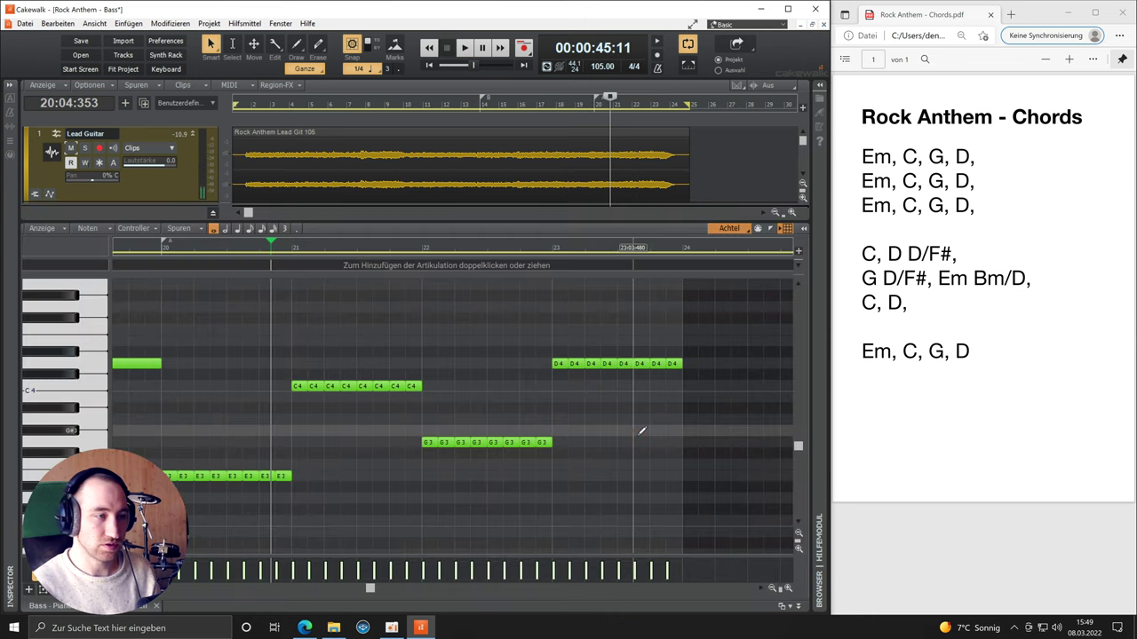
left_click_drag(698, 350, 576, 383)
key("Delete")
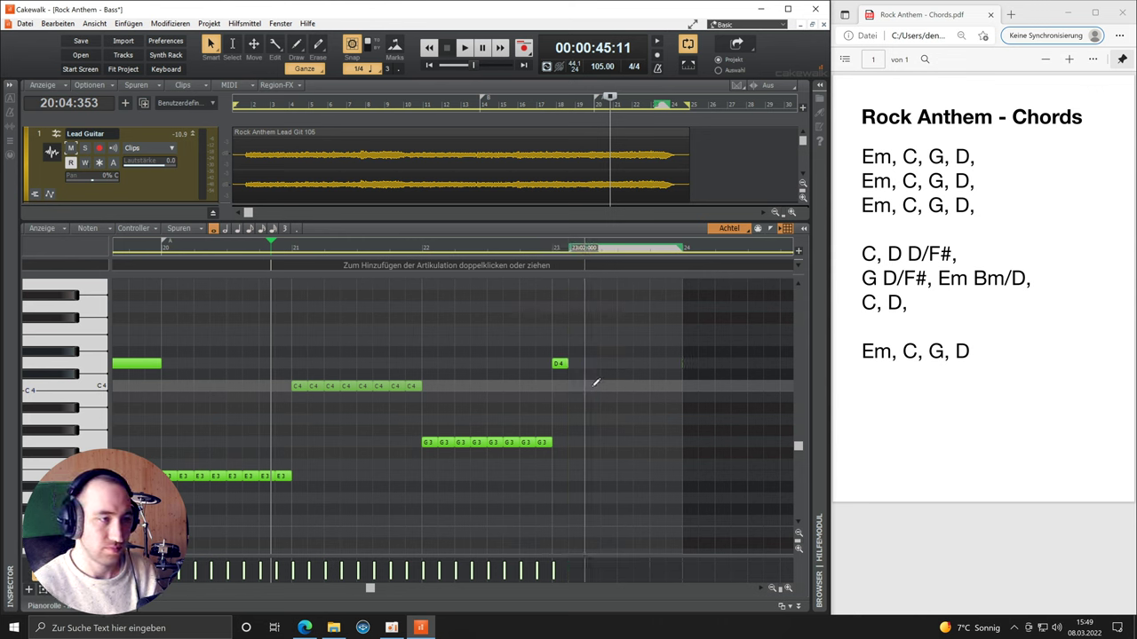
left_click_drag(563, 364, 682, 364)
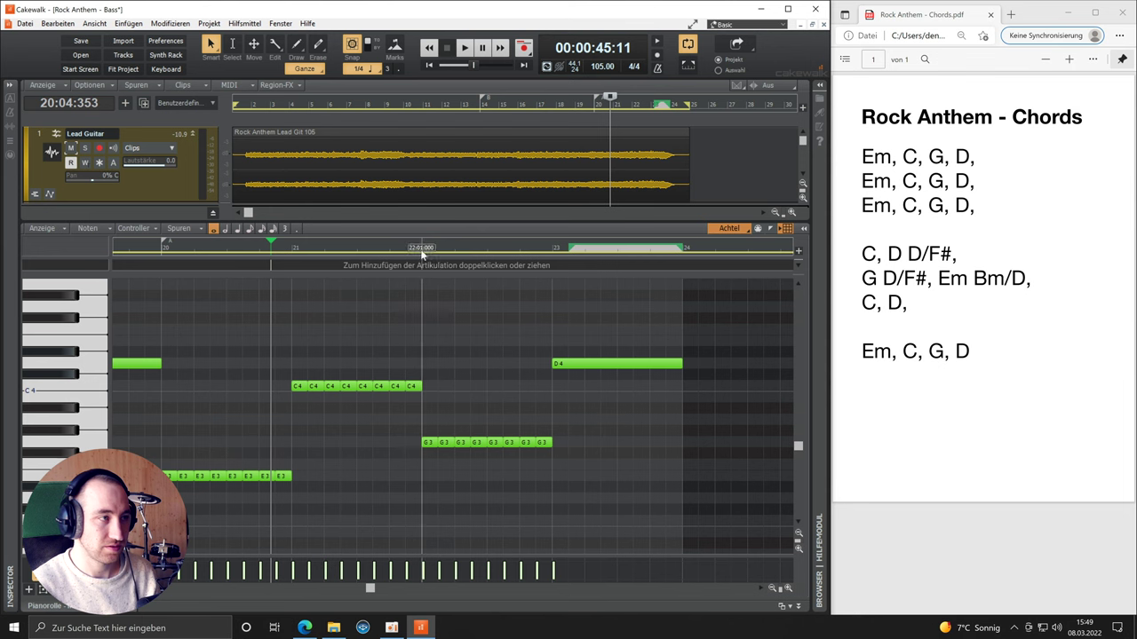
Play the song from the start of measure 22 to check the bass line's ending
left_click(419, 248)
key("space")
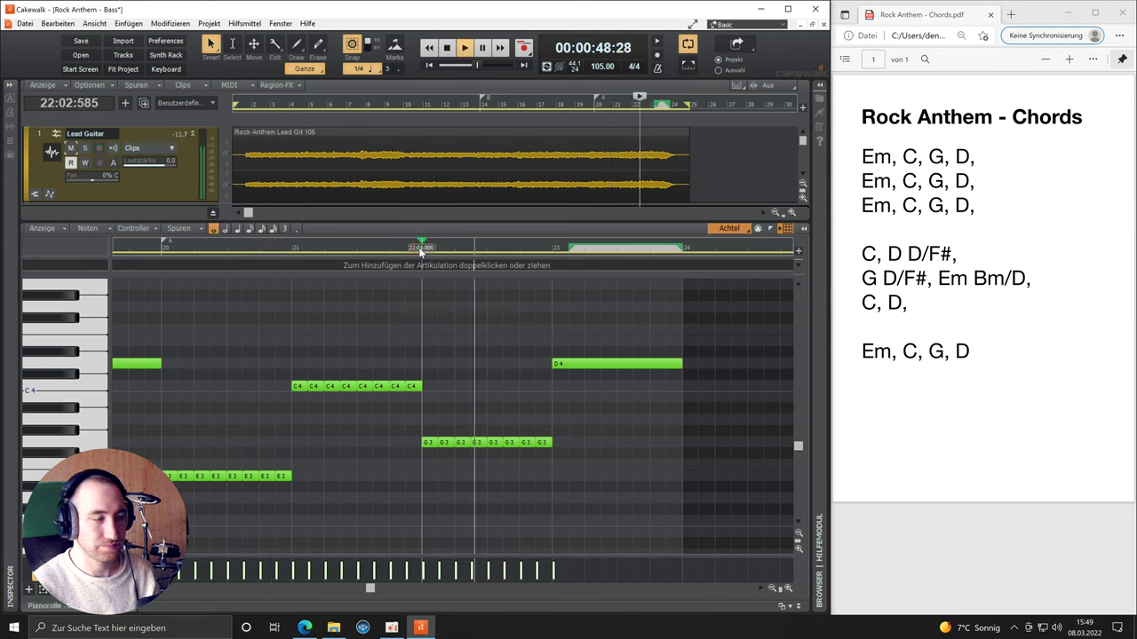